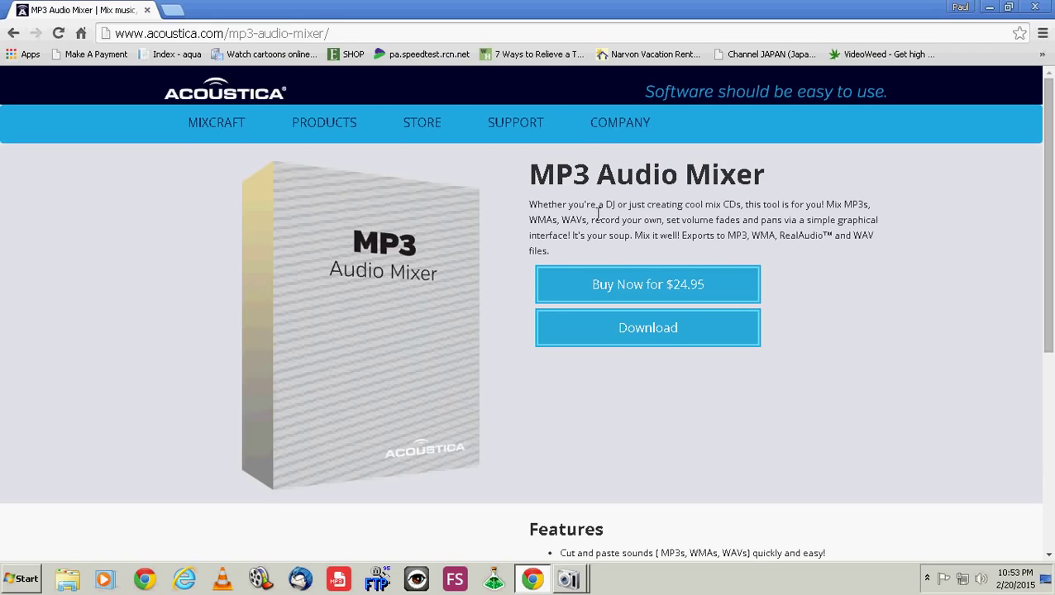
- Download the MP3 Audio Mixer installer from the Acoustica product page in Chrome
left_click(369, 35)
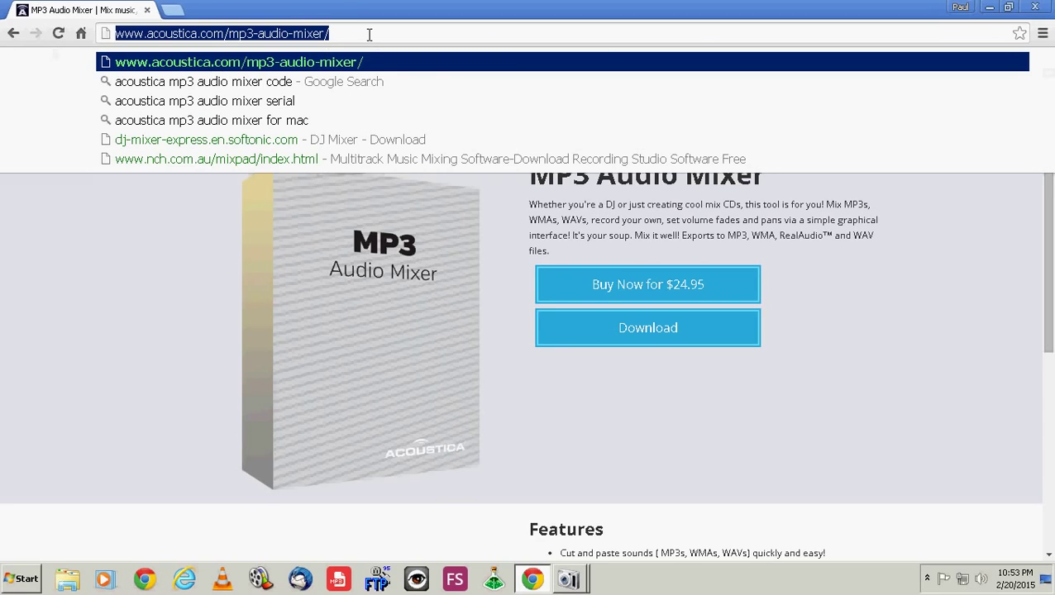
left_click(369, 34)
key("Return")
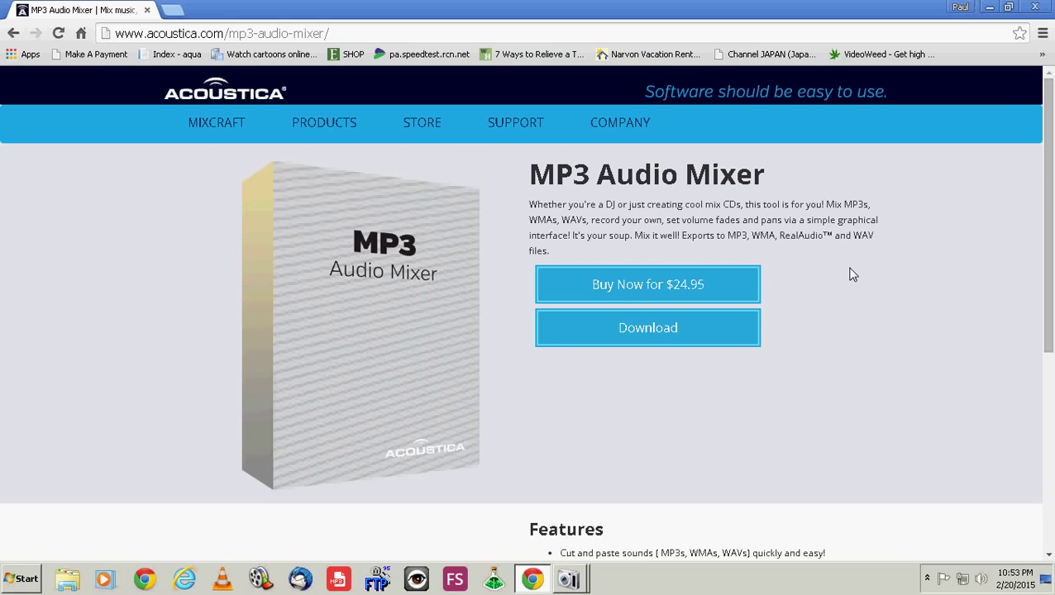
left_click(457, 35)
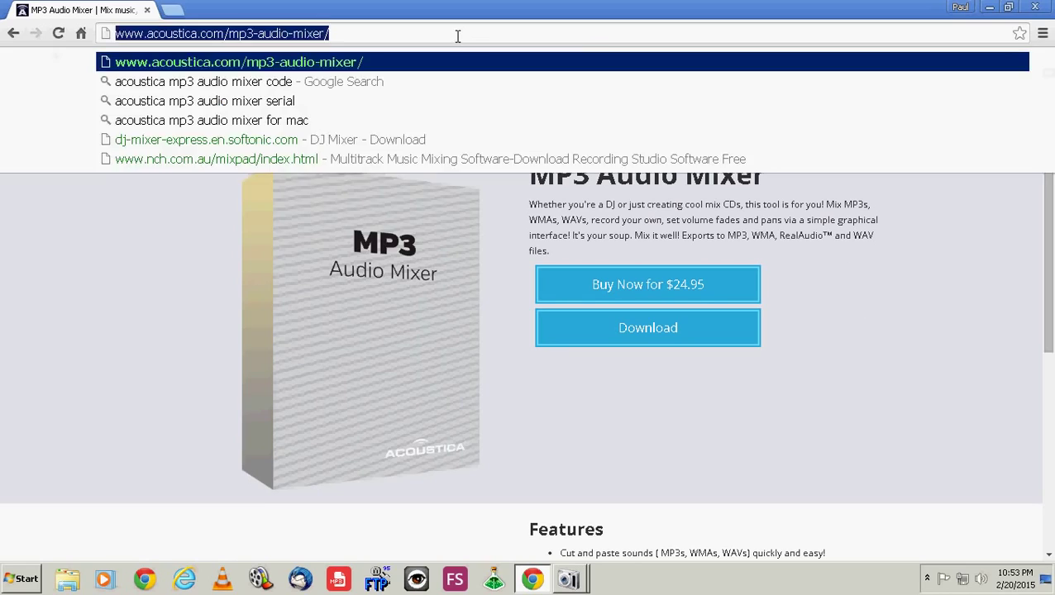
left_click(458, 35)
left_click(834, 257)
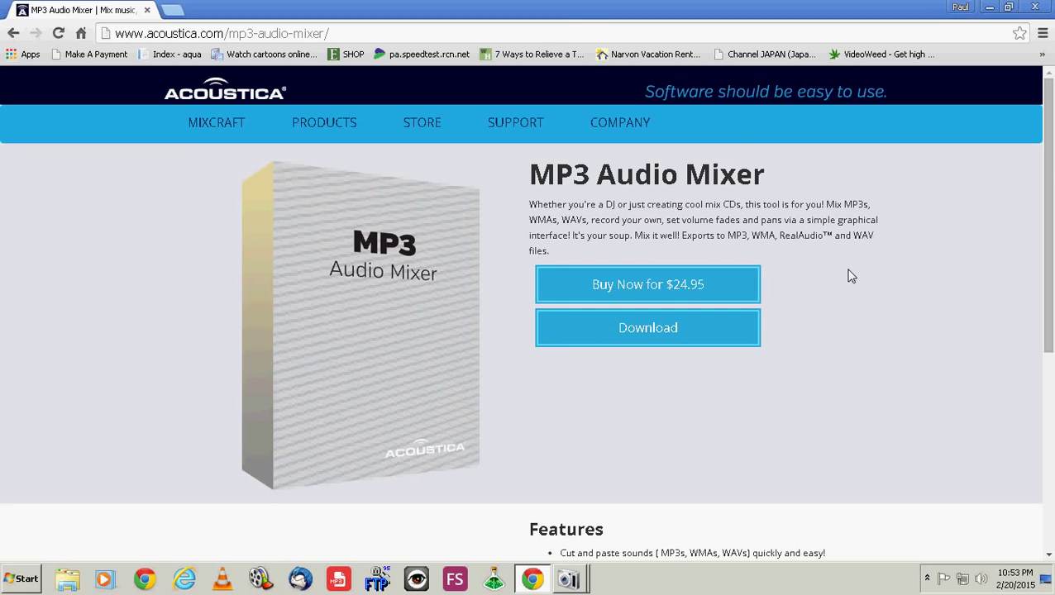
left_click(564, 33)
left_click(810, 252)
left_click(736, 325)
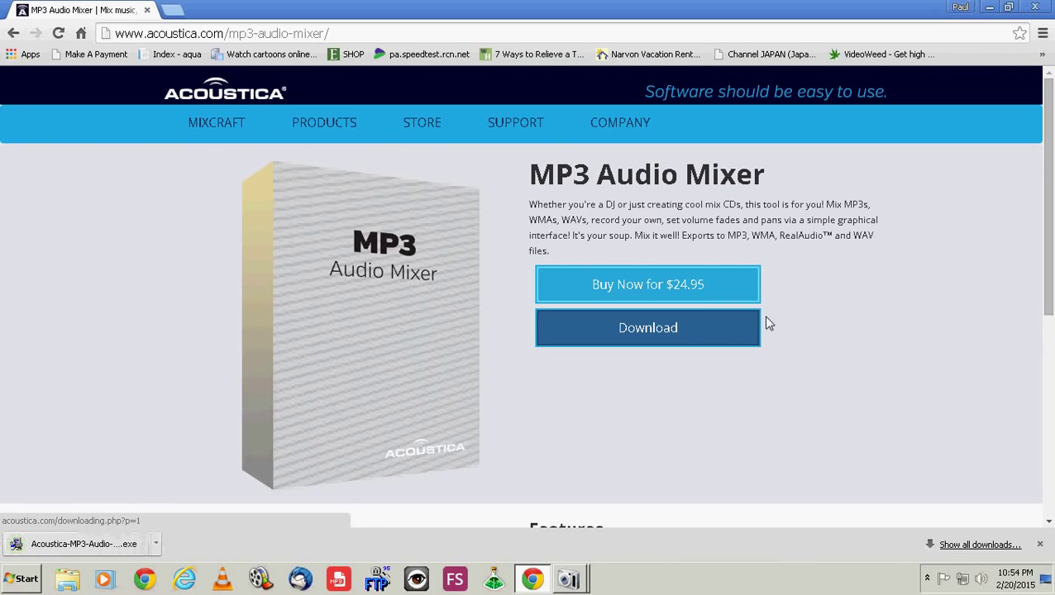
- Minimize Chrome and launch Acoustica MP3 Audio Mixer from its desktop shortcut
left_click(990, 8)
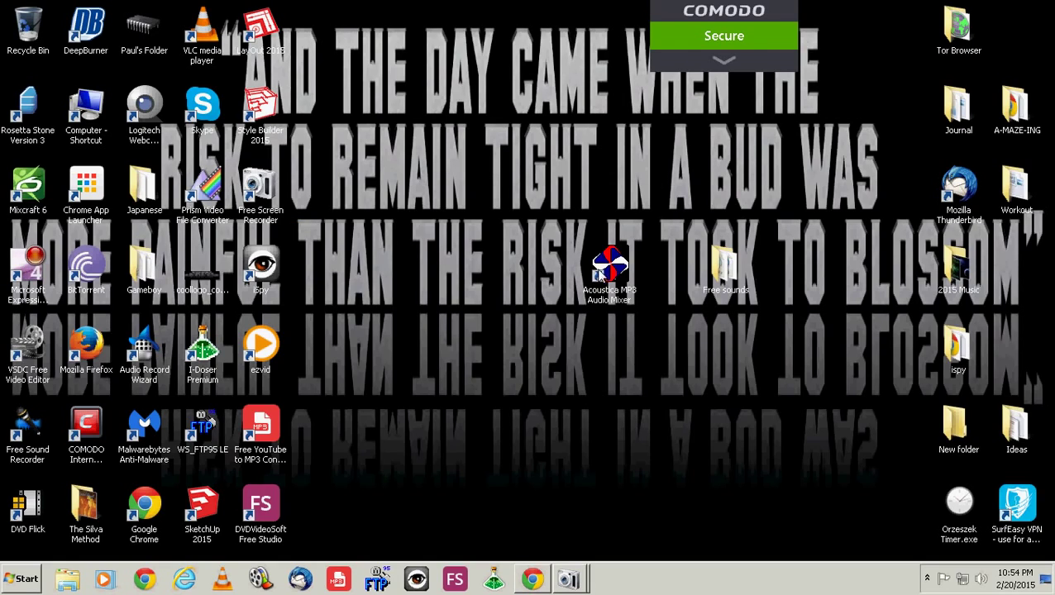
left_click(618, 271)
double_click(622, 277)
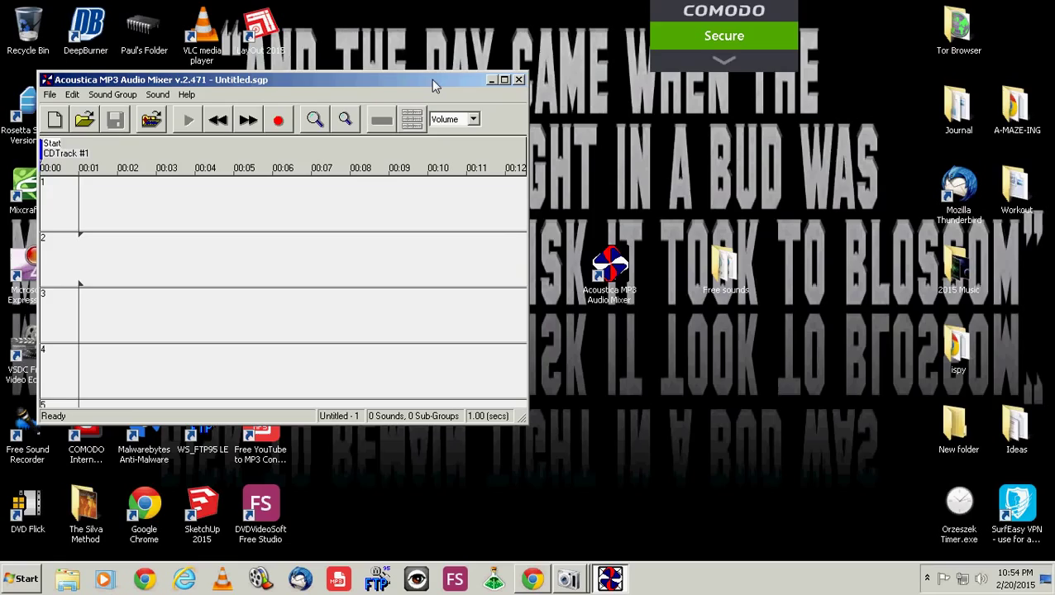
- Toggle the mixer window between maximized and restored, leaving it restored over the desktop
double_click(430, 80)
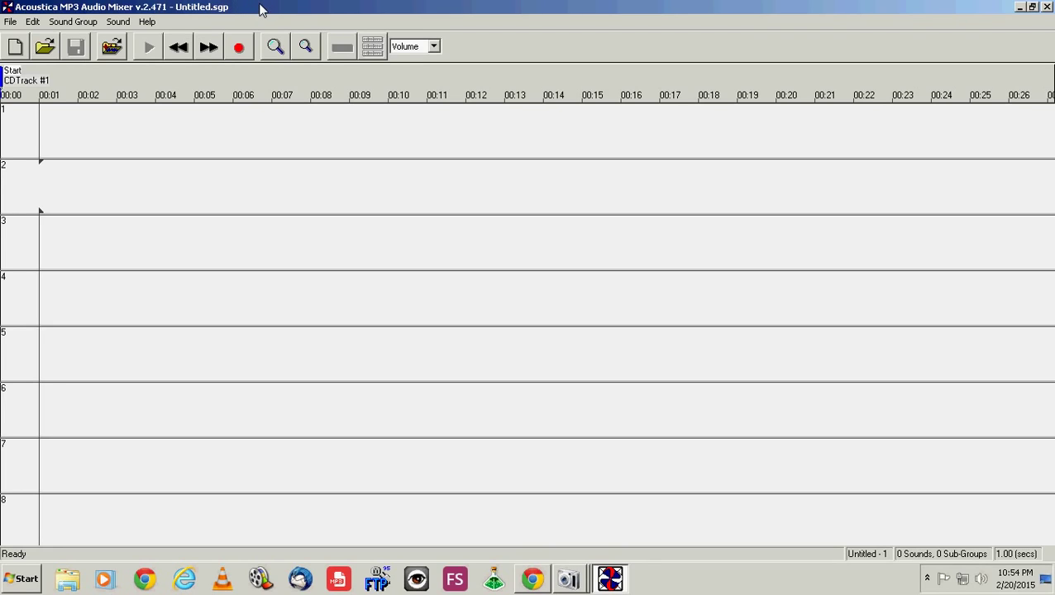
double_click(429, 9)
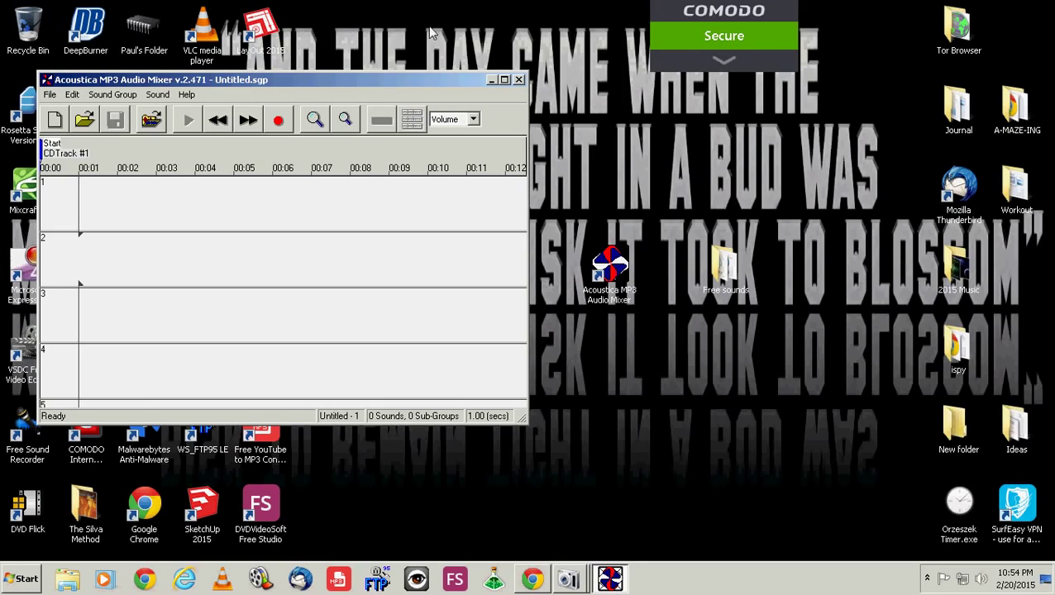
double_click(398, 79)
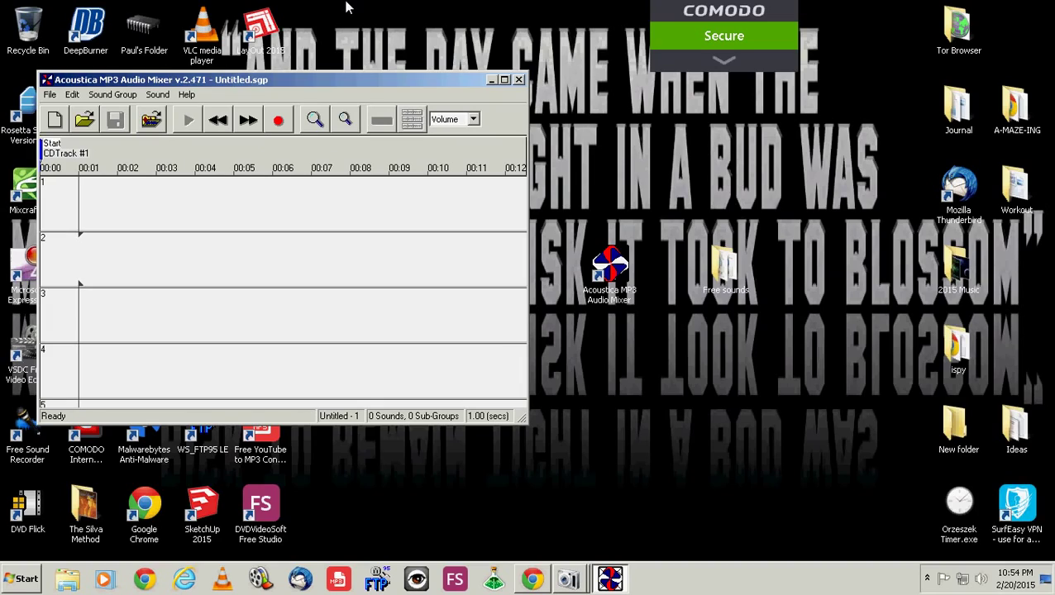
double_click(347, 8)
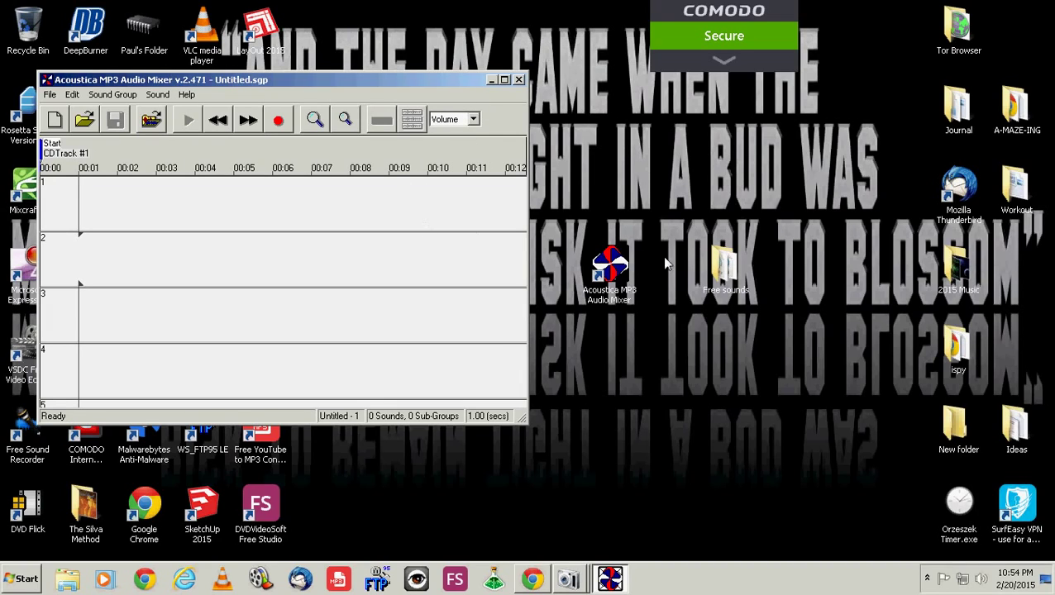
- Drag Unresistable(Untagged).mp3 from the Free sounds folder onto track 1 of the mixer
double_click(723, 263)
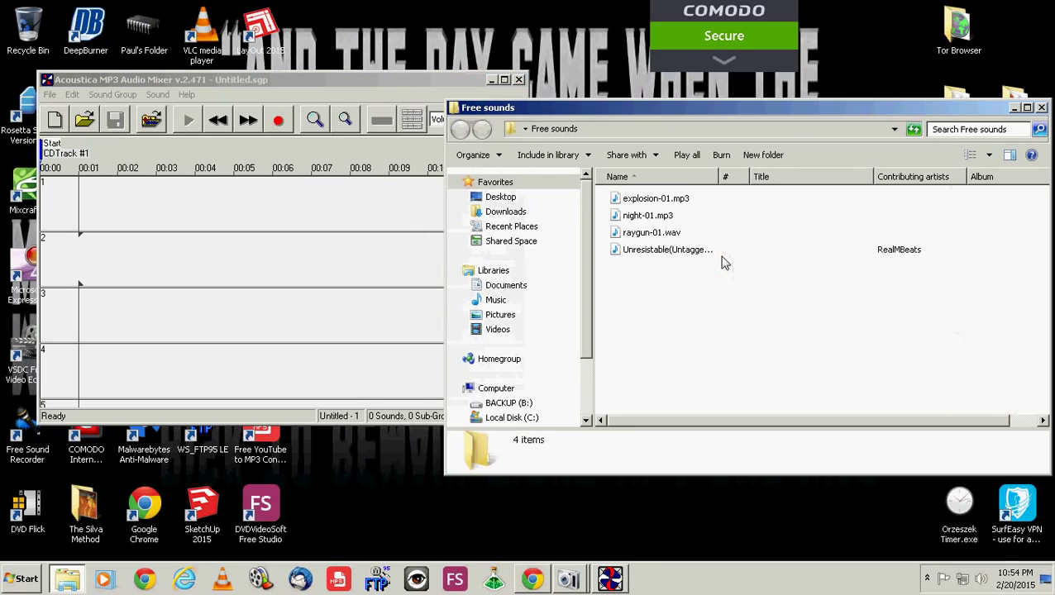
left_click_drag(673, 106, 688, 105)
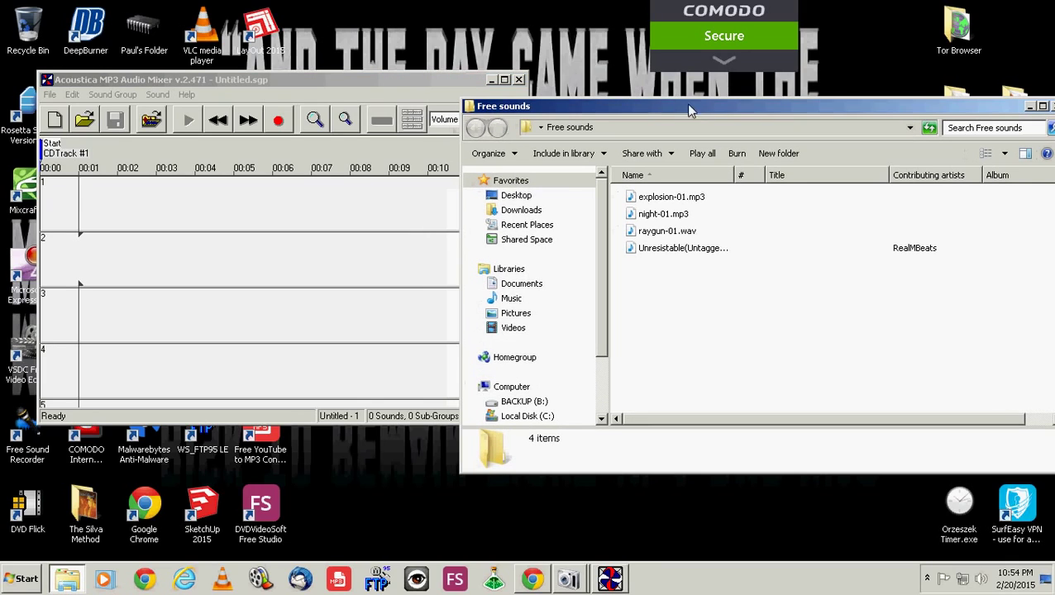
left_click(395, 81)
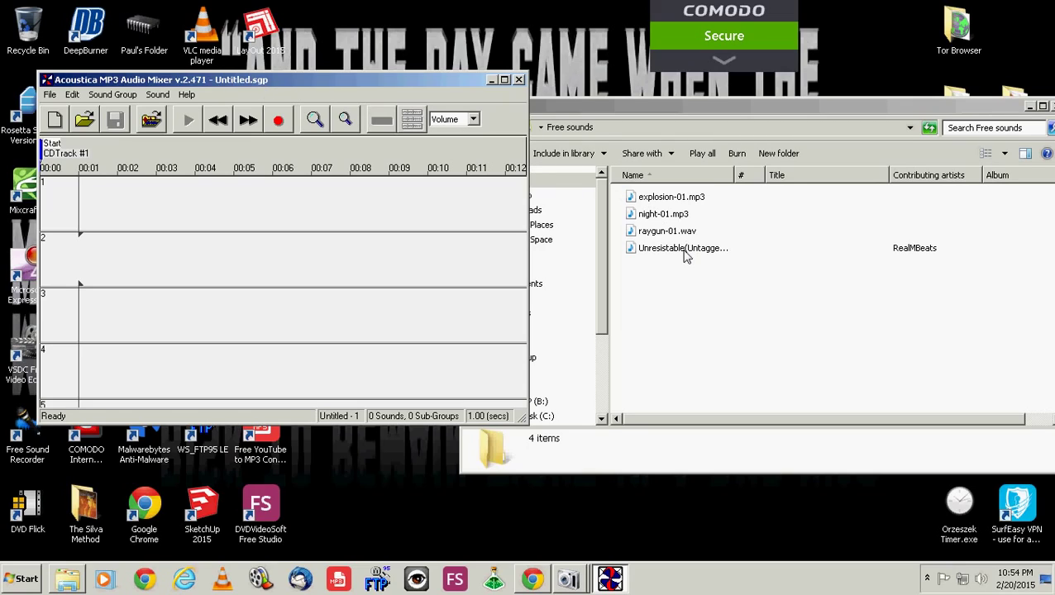
left_click_drag(685, 252, 68, 169)
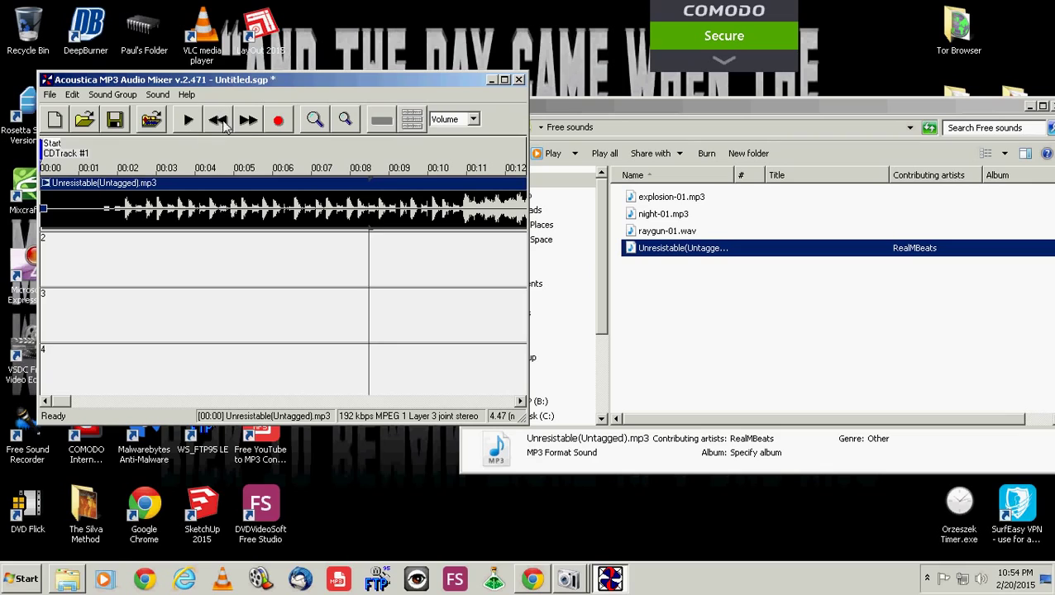
- Play and stop the track 1 clip, then maximize the mixer window
left_click(178, 182)
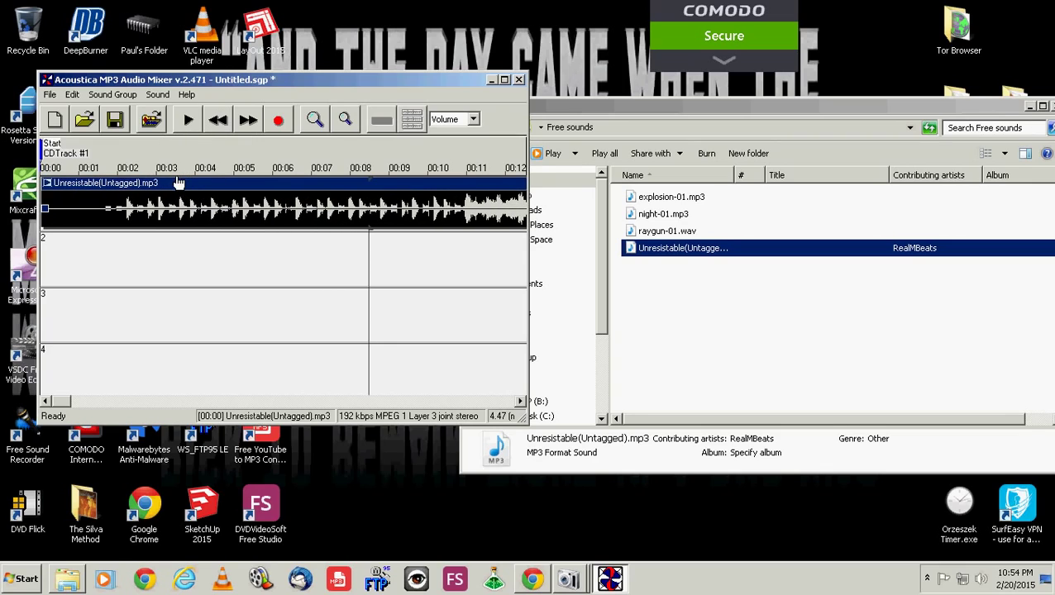
left_click(189, 121)
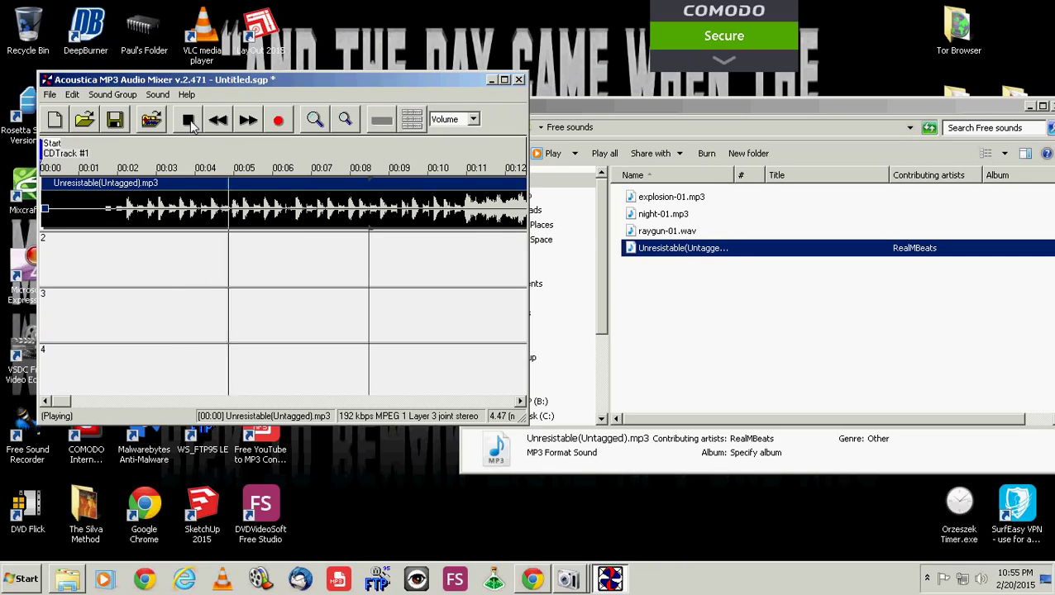
left_click(190, 121)
double_click(219, 79)
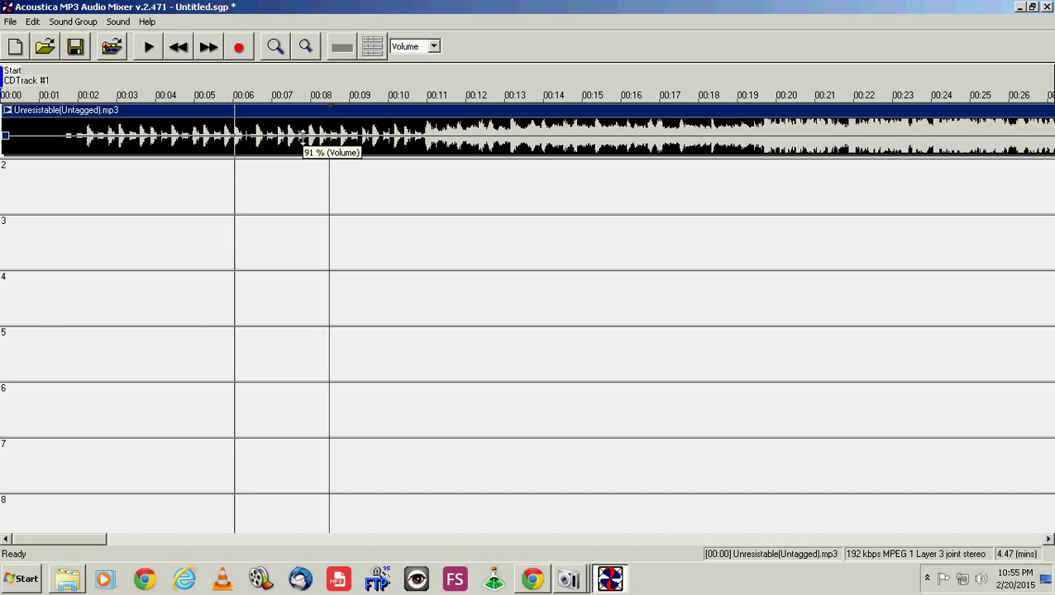
- Raise the clip's volume line, lower its envelope point from 186% to 104% during playback, then rewind
left_click_drag(288, 134, 289, 116)
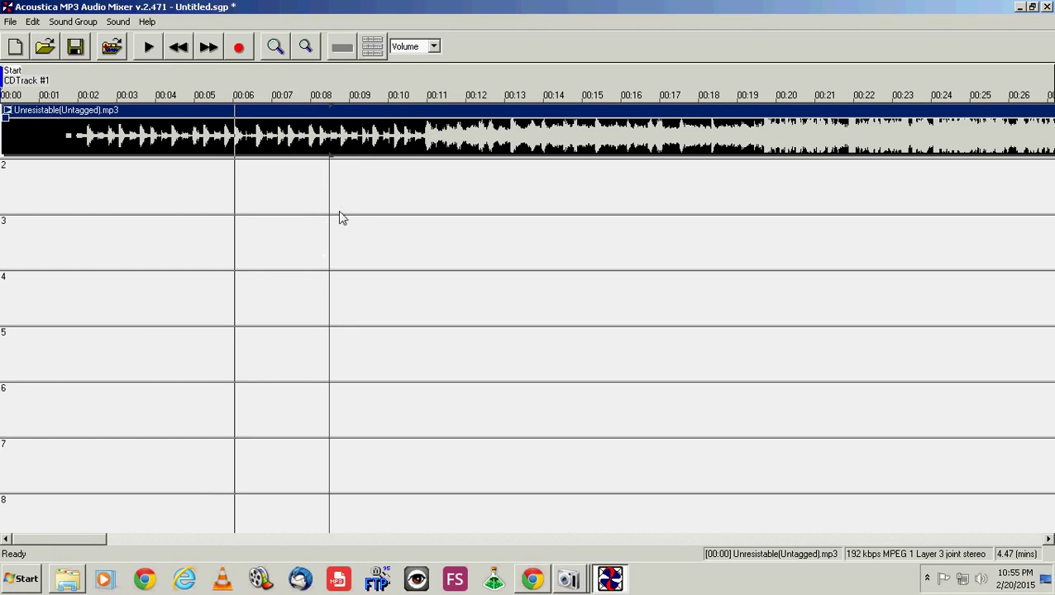
scroll(337, 229, "down", 5)
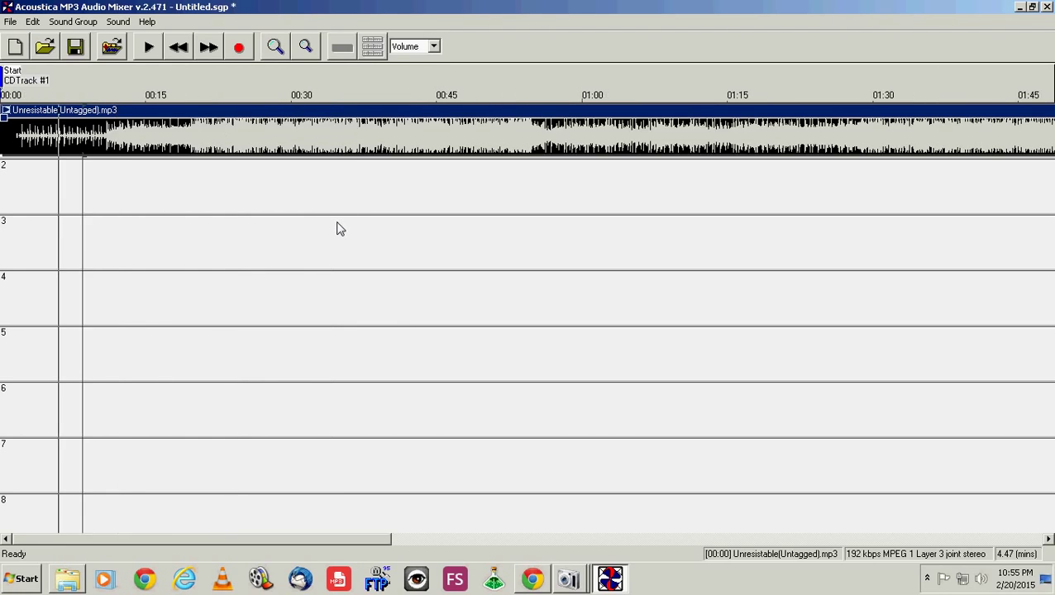
scroll(337, 229, "up", 5)
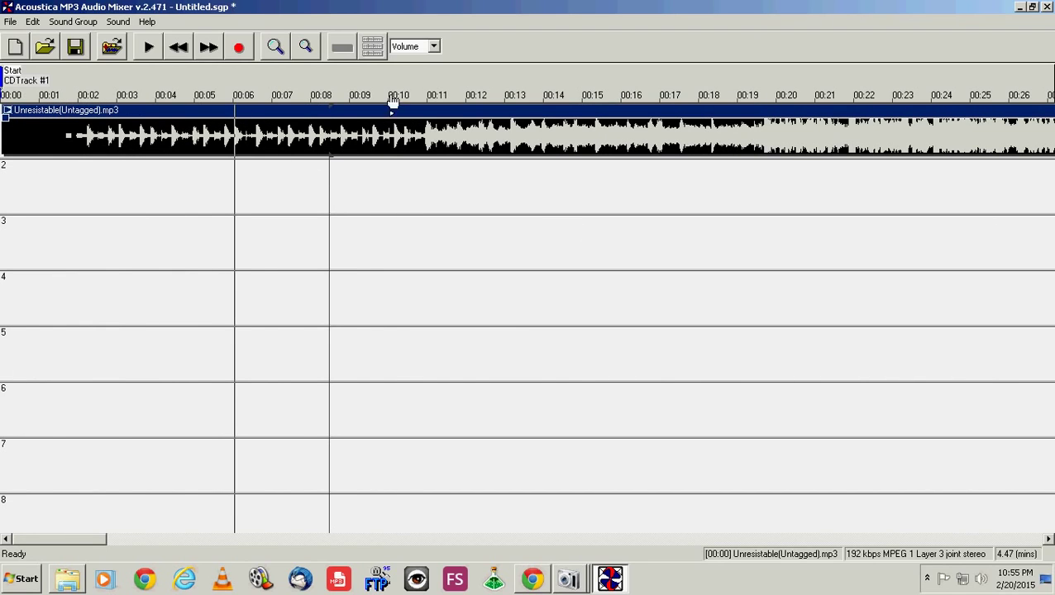
left_click(151, 47)
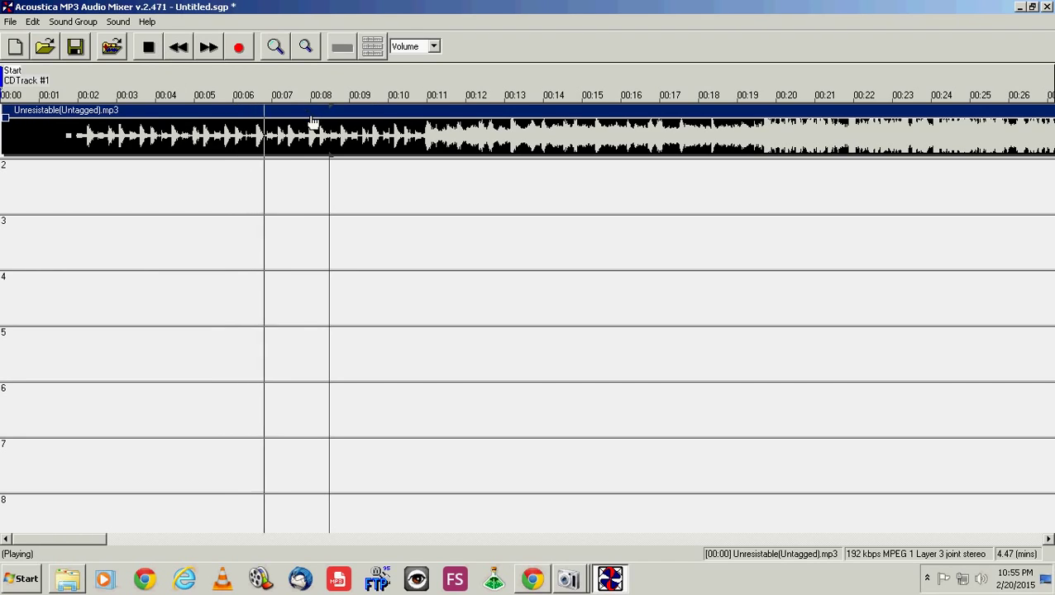
mouse_move(316, 119)
left_click_drag(317, 118, 309, 151)
left_click(151, 48)
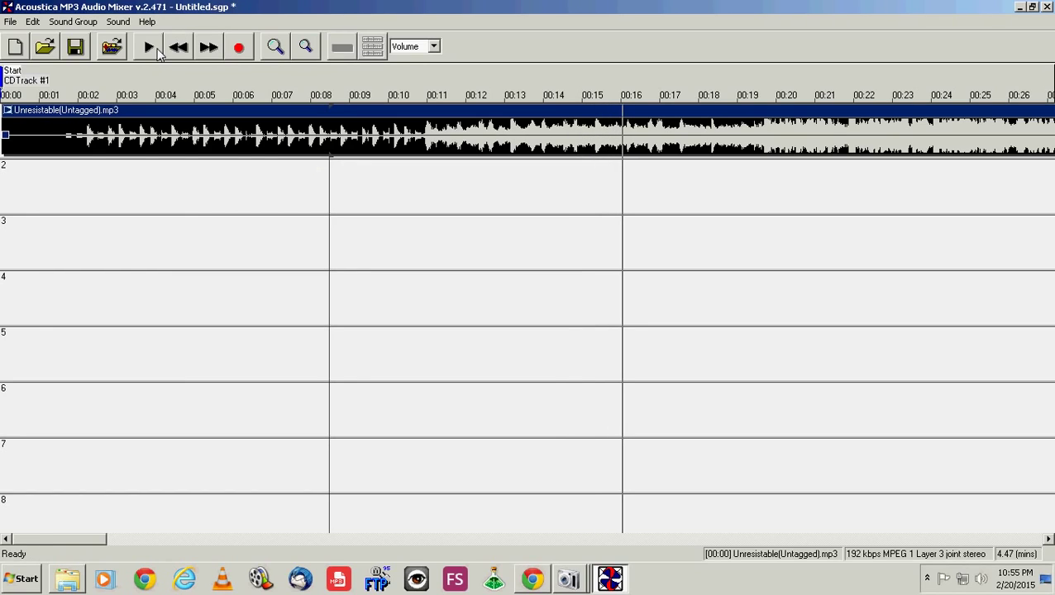
left_click(241, 50)
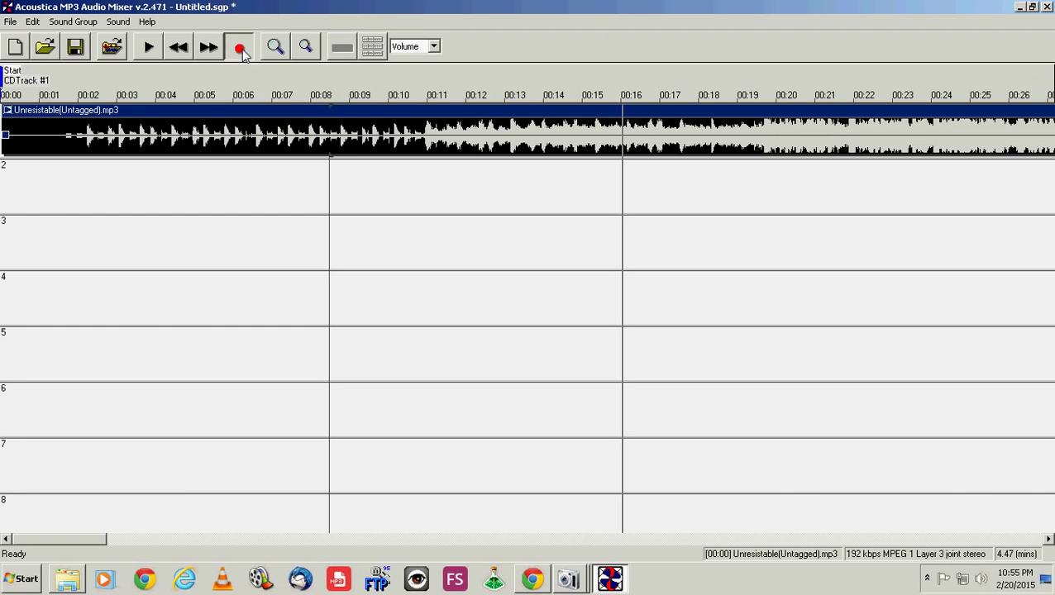
left_click(181, 53)
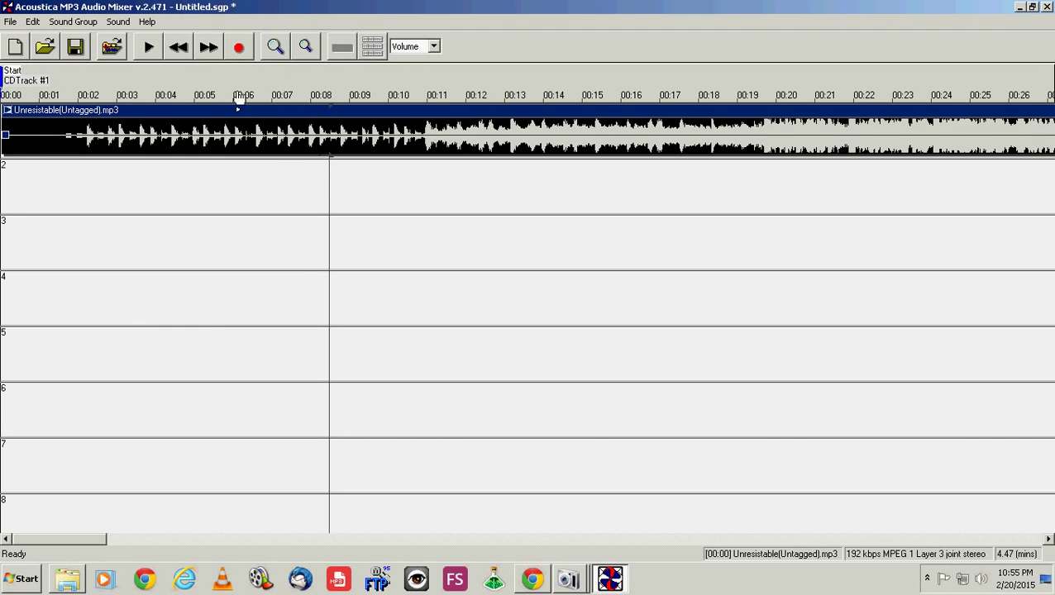
- Start a 44100 Hz overdub recording with the level indicator shown, dismissing the recording-levels error
left_click(241, 50)
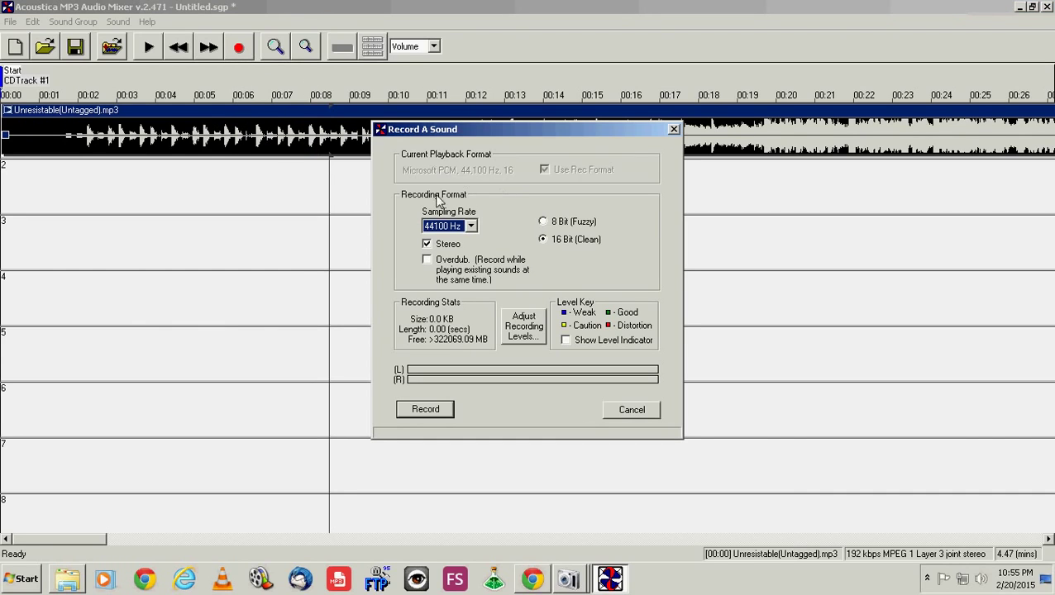
left_click(450, 228)
left_click(450, 230)
left_click(462, 276)
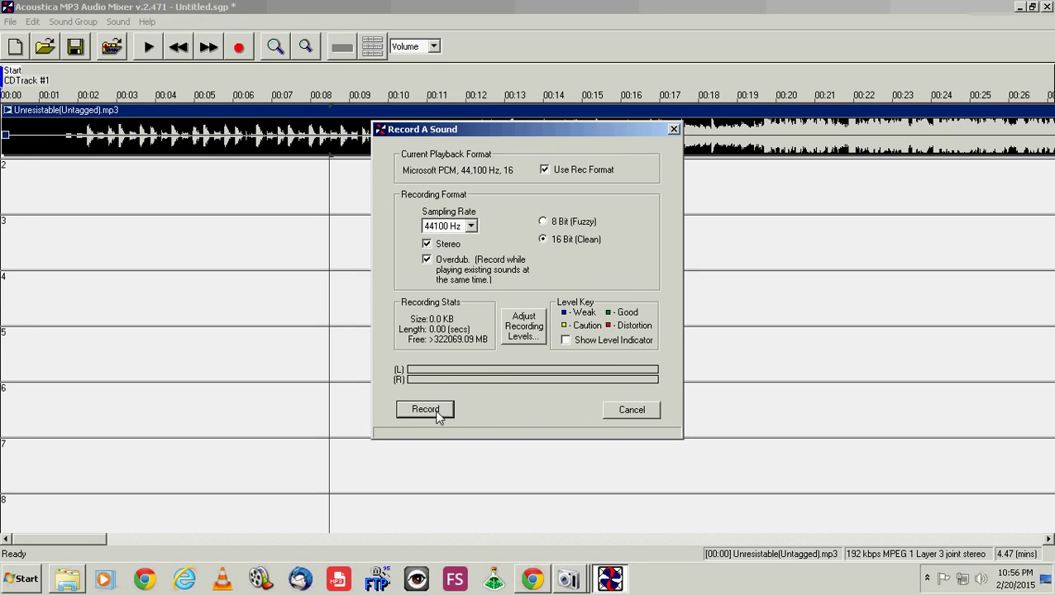
left_click(520, 332)
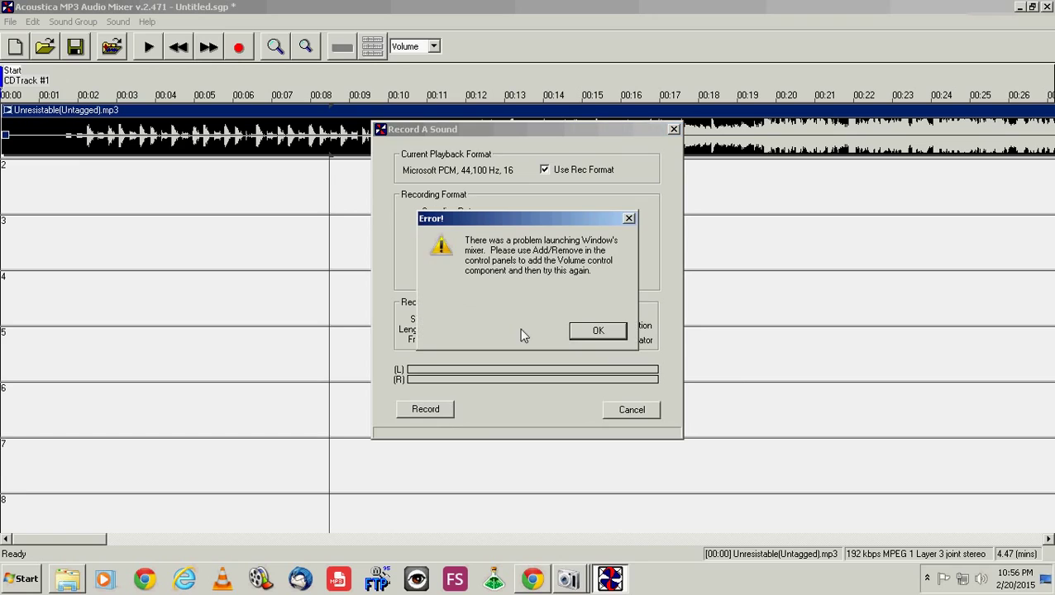
left_click(581, 334)
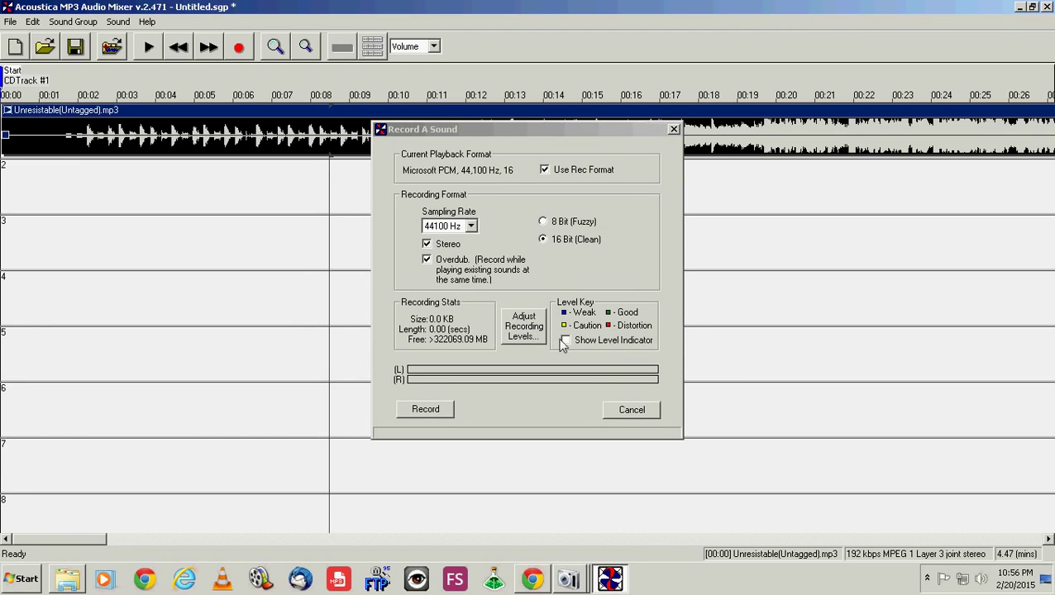
left_click(566, 341)
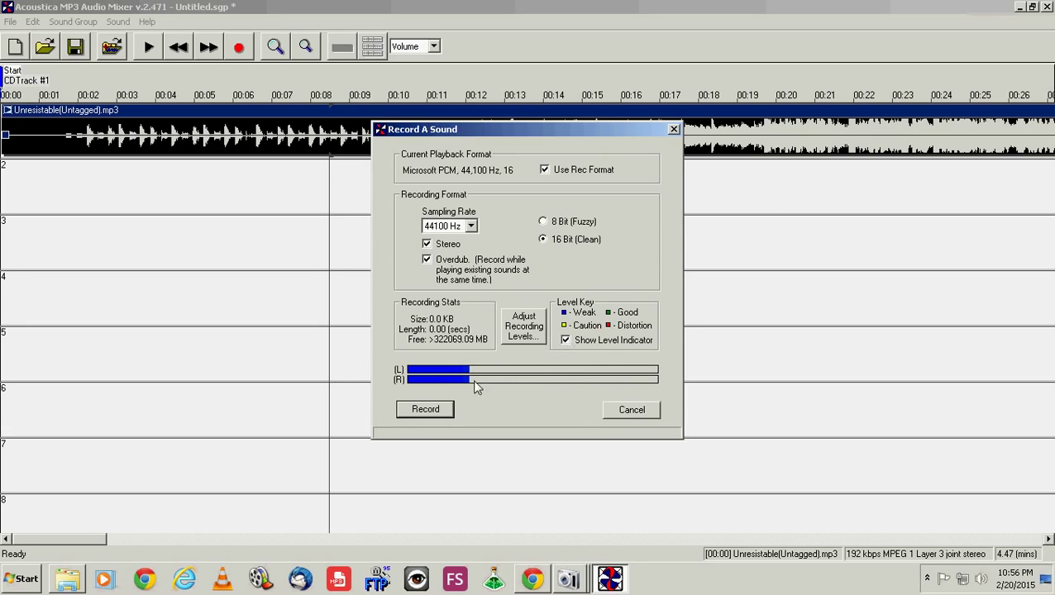
left_click(438, 409)
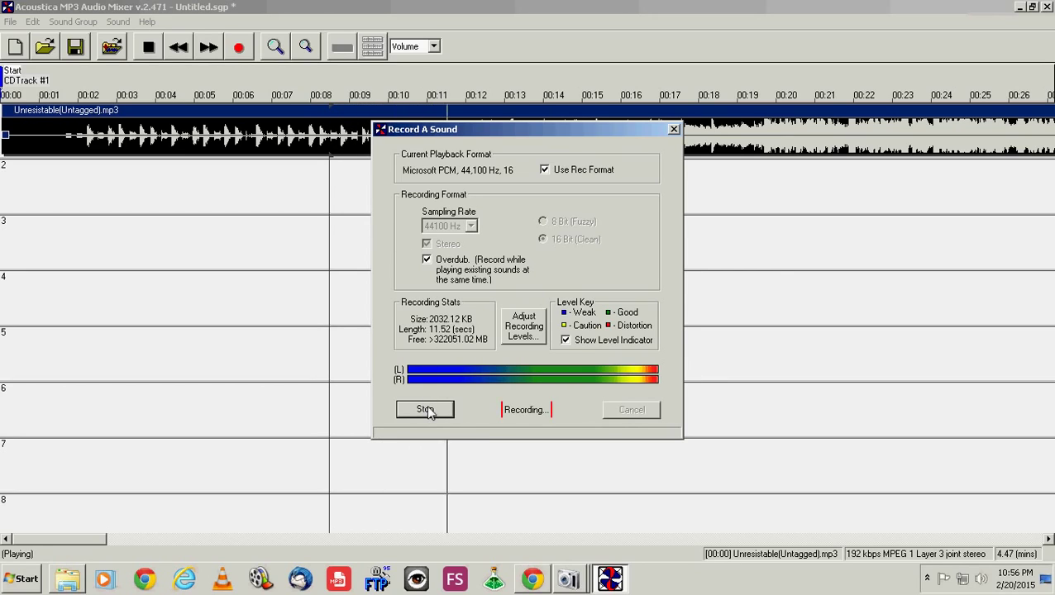
- Stop the recording and preview the new take
left_click(426, 409)
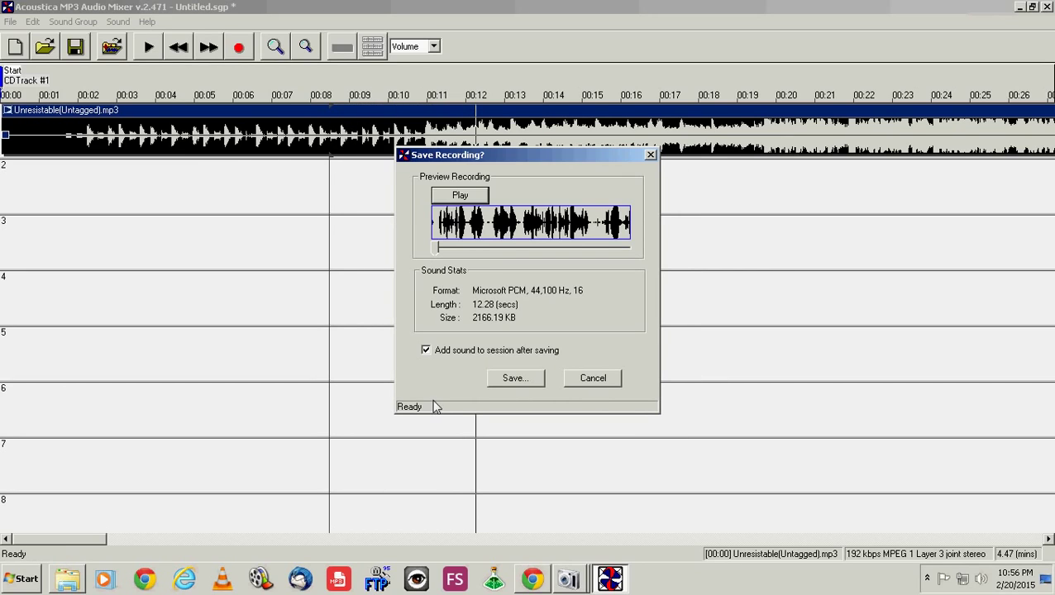
left_click(483, 201)
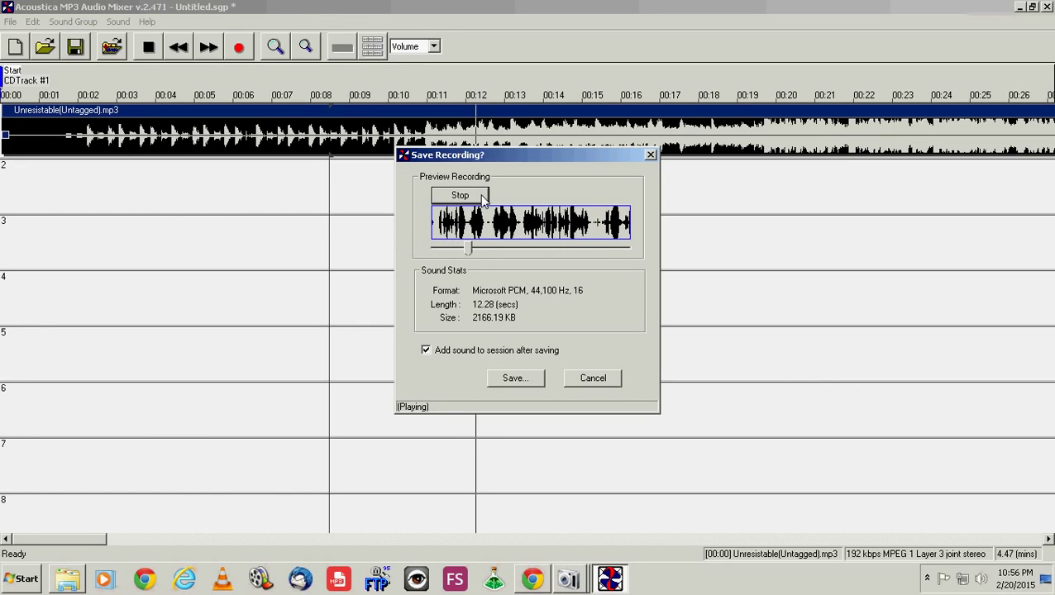
left_click(483, 201)
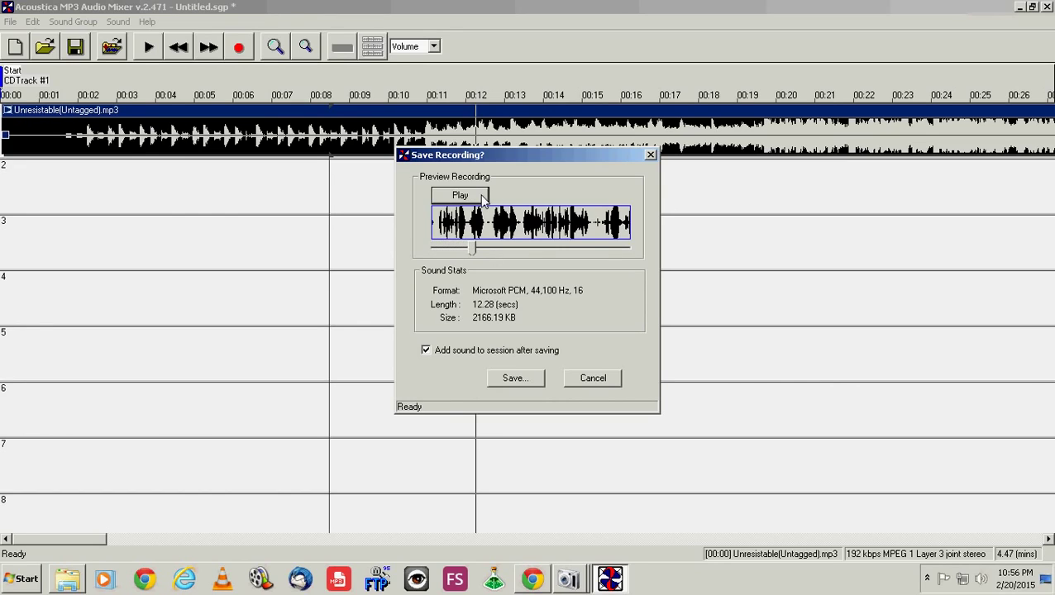
- Save the recording as test.wav in the Free sounds folder
left_click(529, 382)
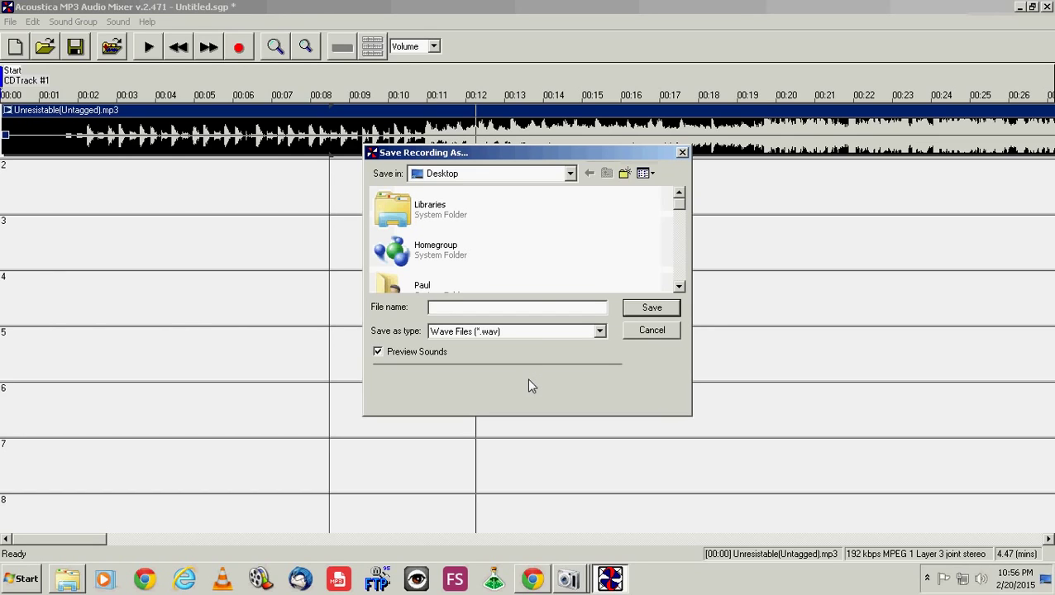
left_click_drag(675, 200, 678, 236)
double_click(455, 215)
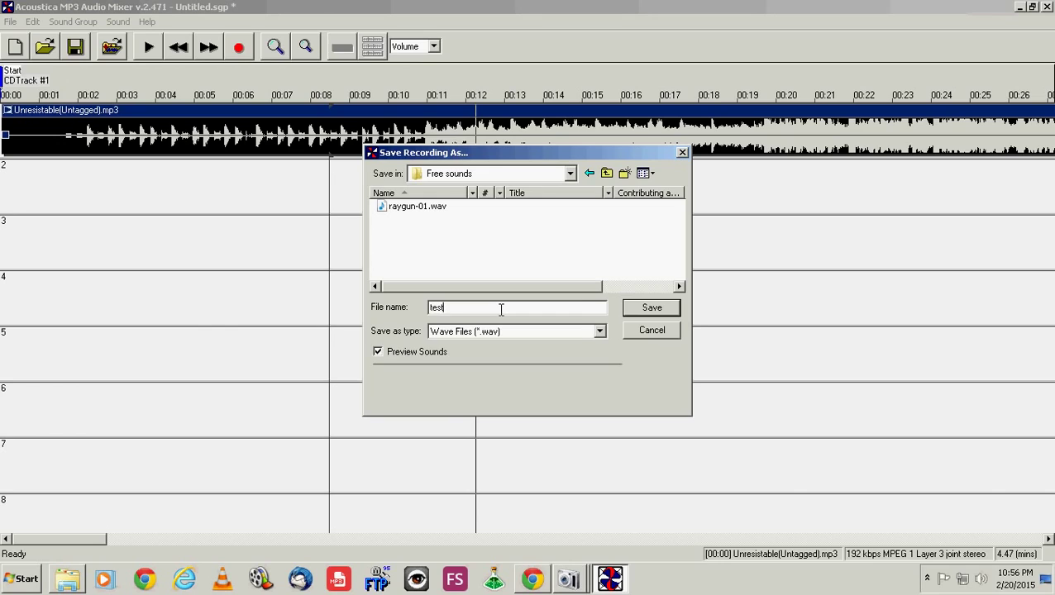
key("Return")
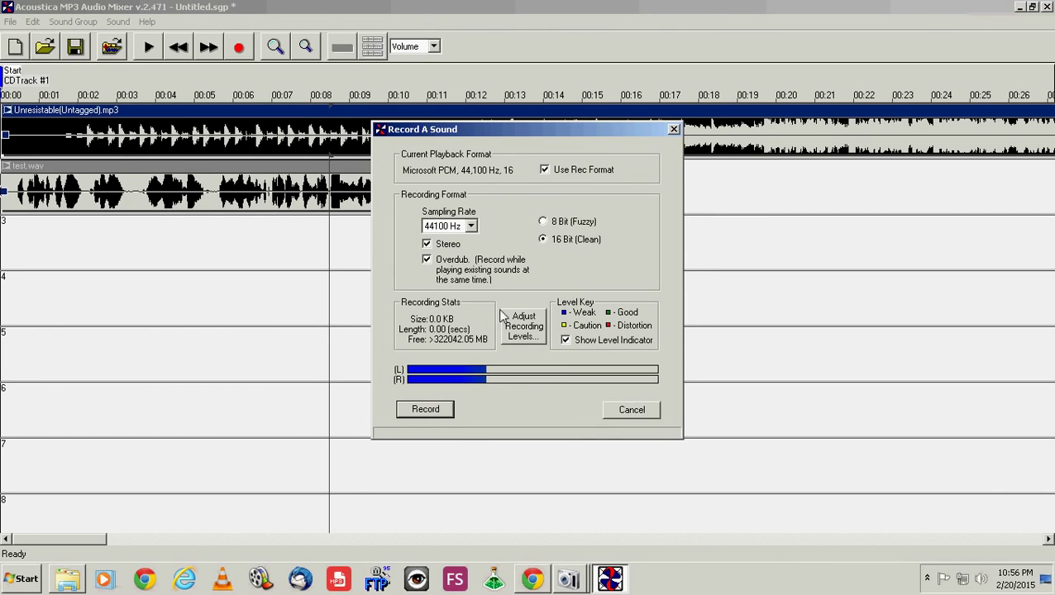
- Play the session with test.wav selected, then trim the end of the test.wav clip
left_click(633, 411)
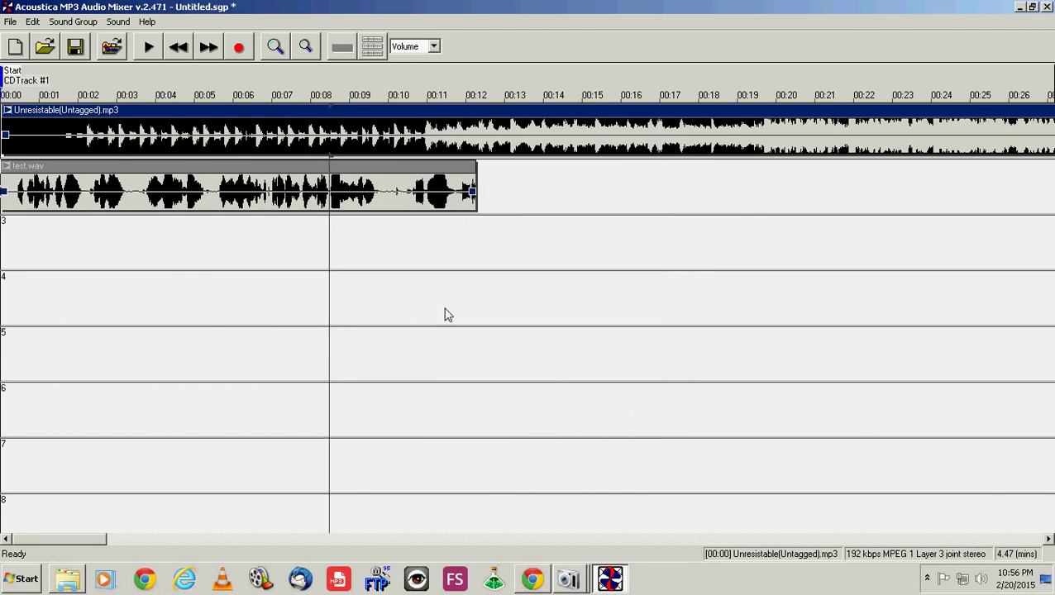
left_click(139, 177)
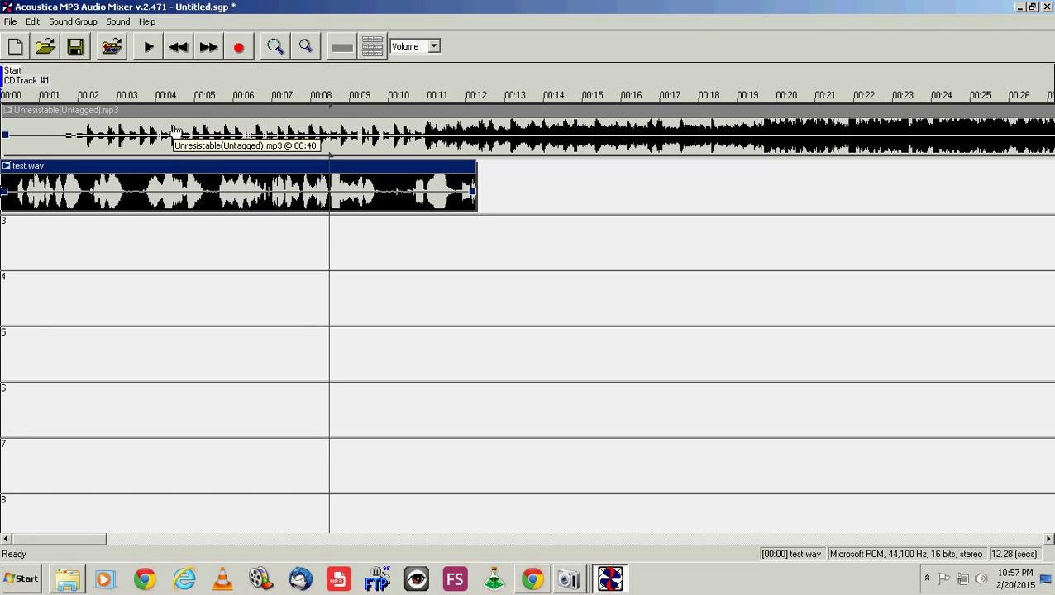
left_click(149, 52)
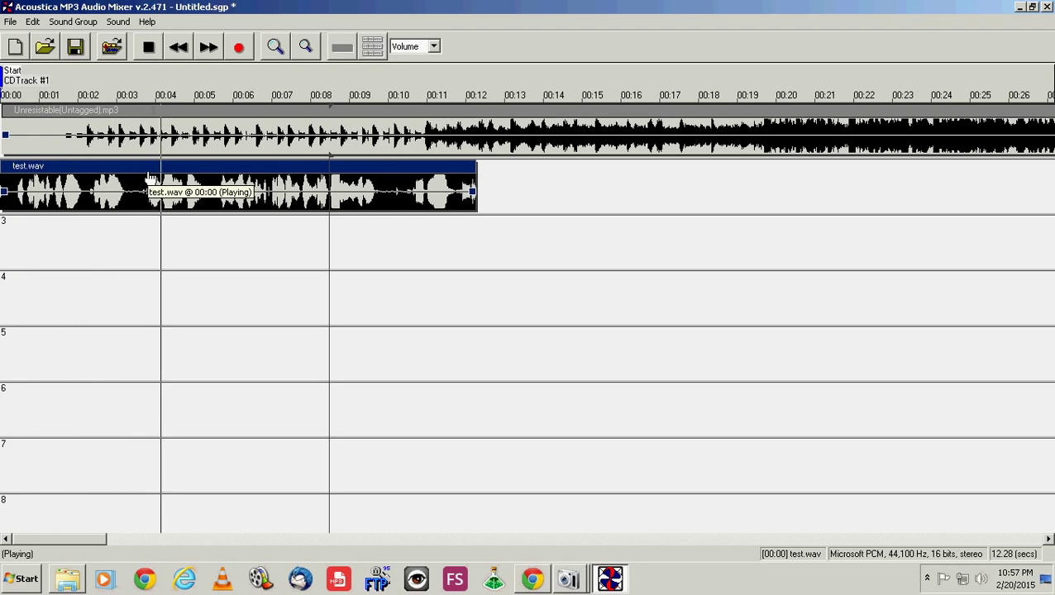
left_click(149, 48)
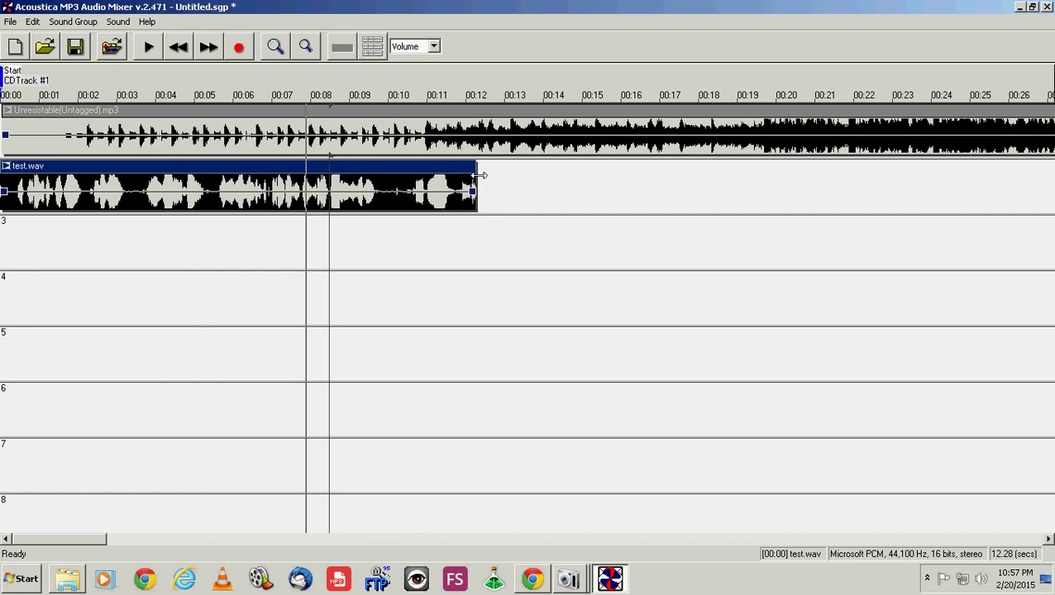
left_click_drag(479, 175, 306, 182)
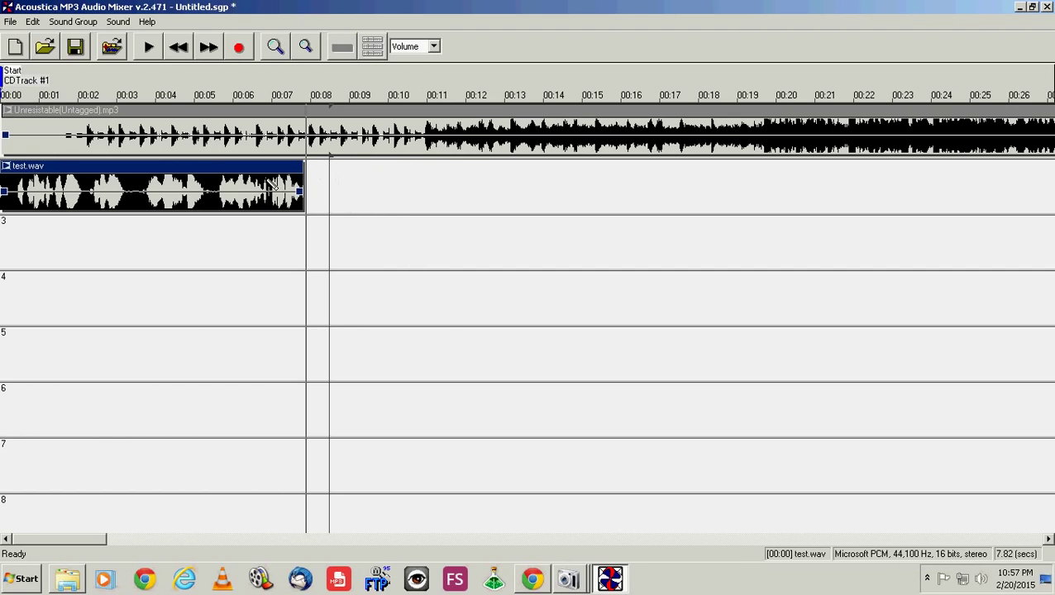
- Mark a range inside test.wav and cut it out
left_click_drag(258, 230, 187, 209)
right_click(213, 174)
left_click(221, 176)
right_click(266, 167)
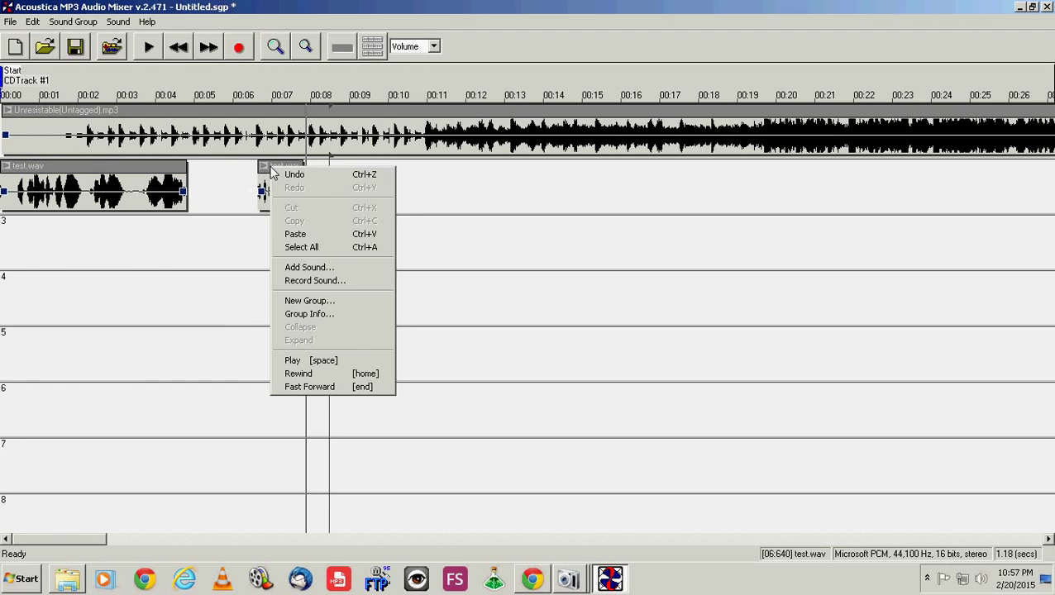
left_click(213, 197)
- Cut the two remaining test.wav pieces, leaving track 2 empty
left_click(213, 197)
left_click(268, 174)
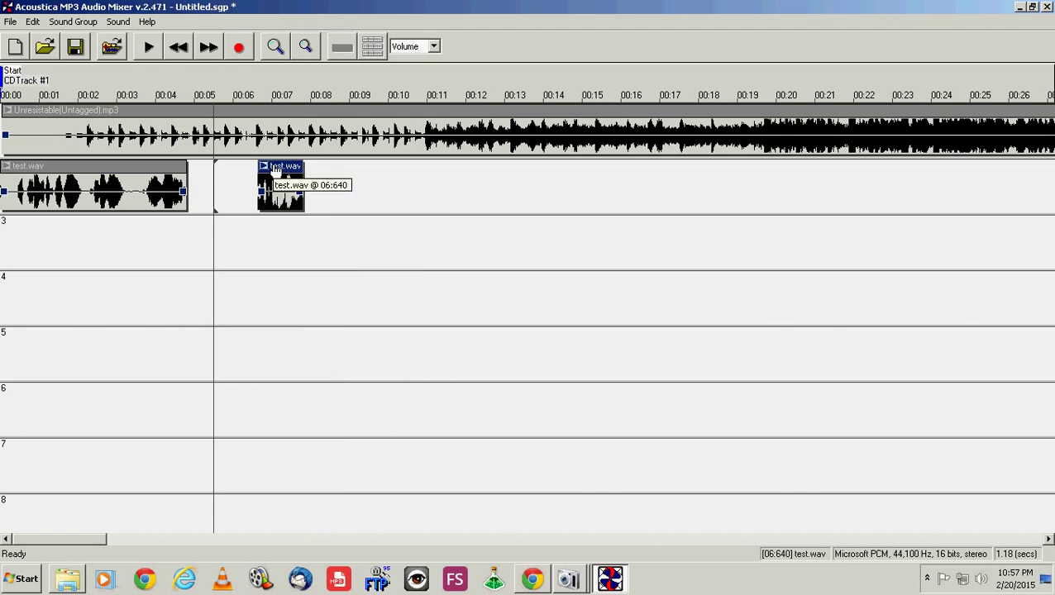
right_click(273, 166)
left_click(285, 172)
left_click(179, 178)
right_click(186, 169)
left_click(196, 177)
scroll(249, 218, "down", 3)
scroll(244, 219, "up", 10)
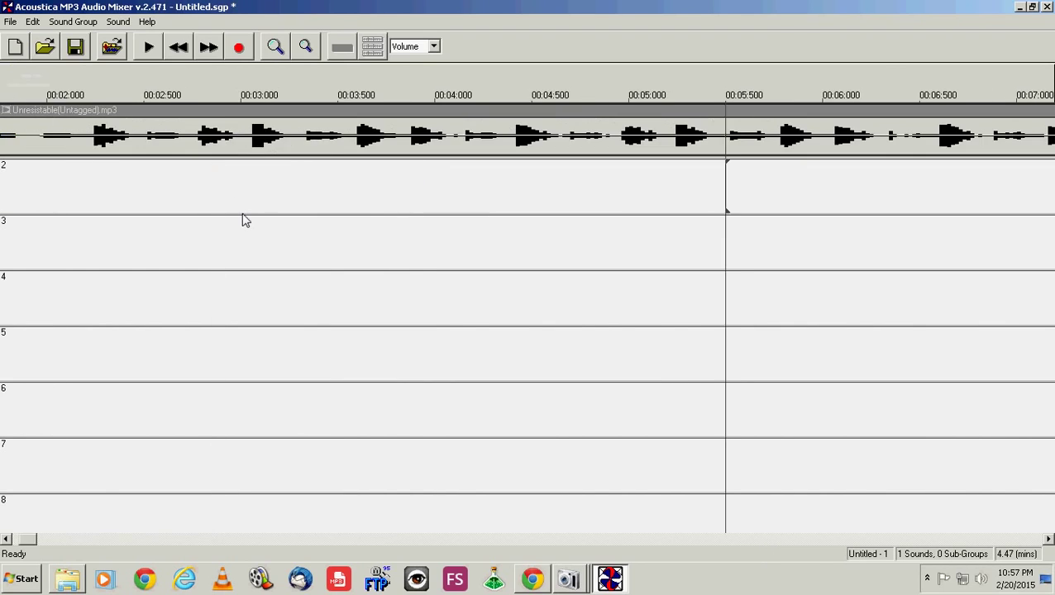
scroll(210, 200, "down", 10)
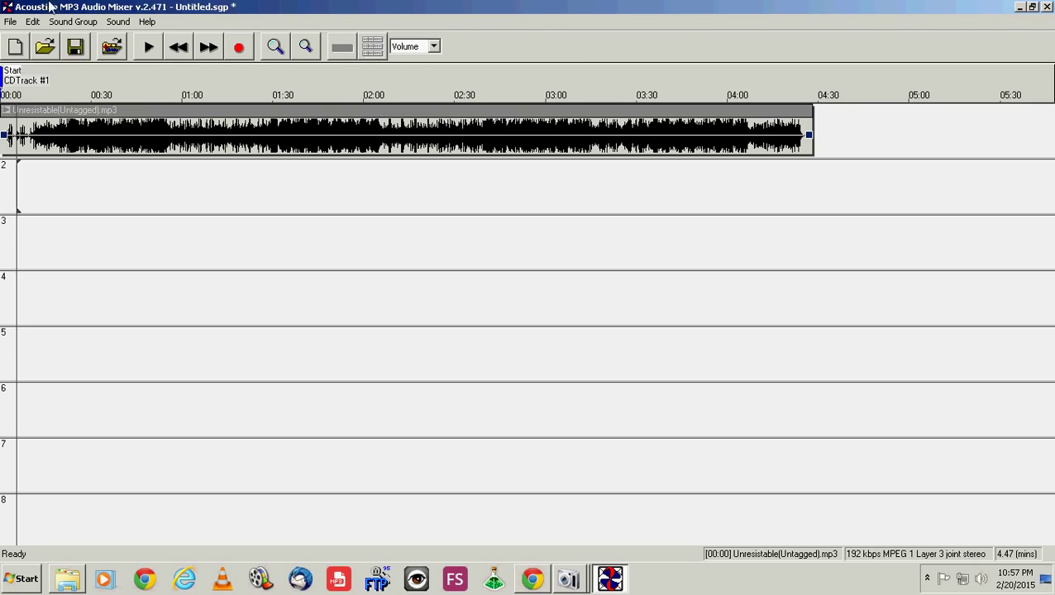
- Start adding a sound from the file menu, then cancel it
left_click(12, 22)
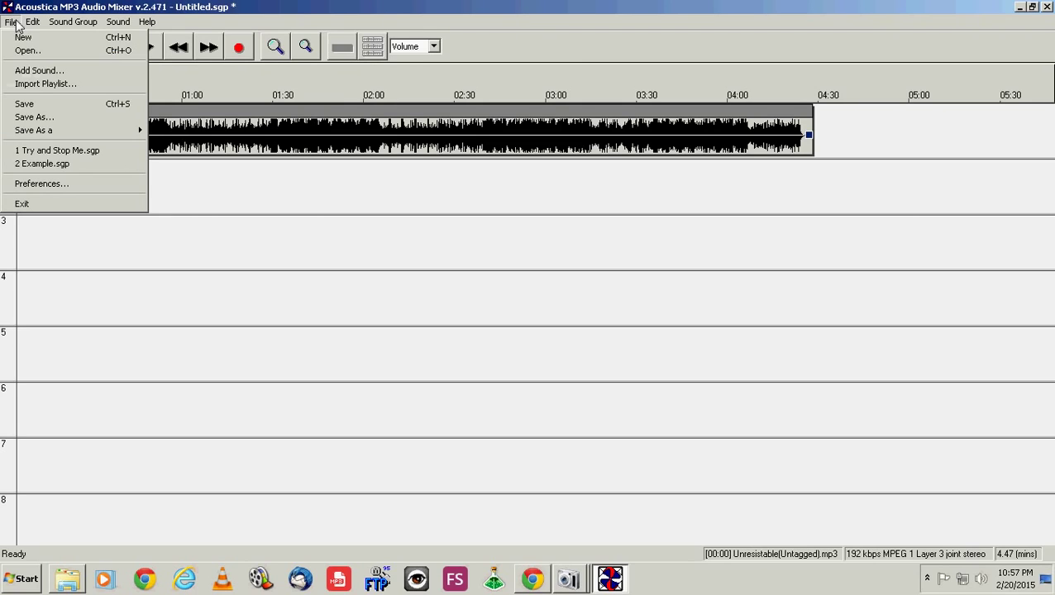
left_click(46, 71)
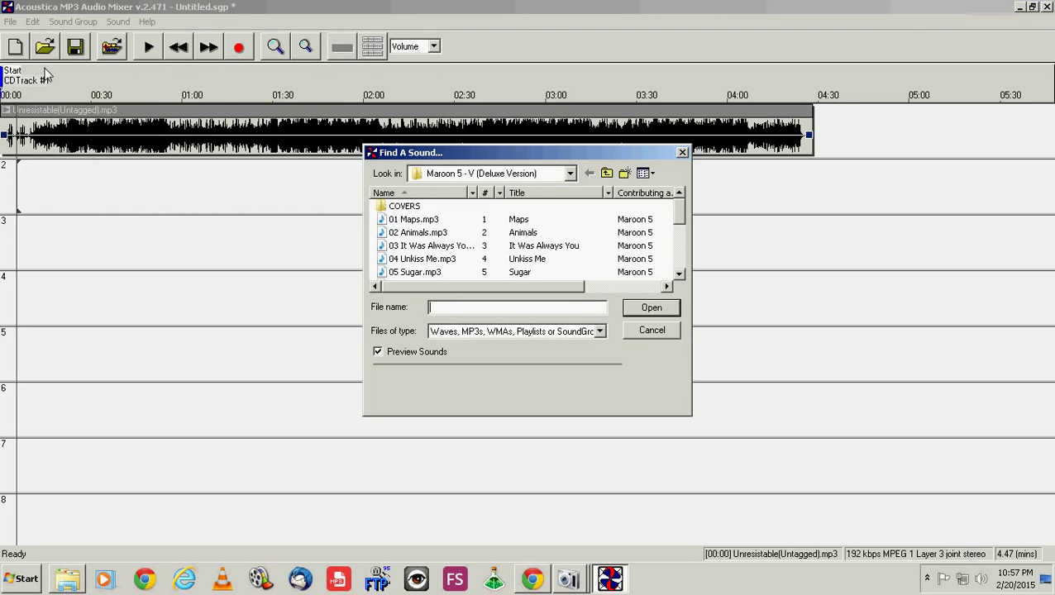
left_click(644, 330)
- Drop Explosion-01.mp3, night-01.mp3 and raygun-01.wav onto tracks 2–4, moving night-01 to 00:00
double_click(680, 7)
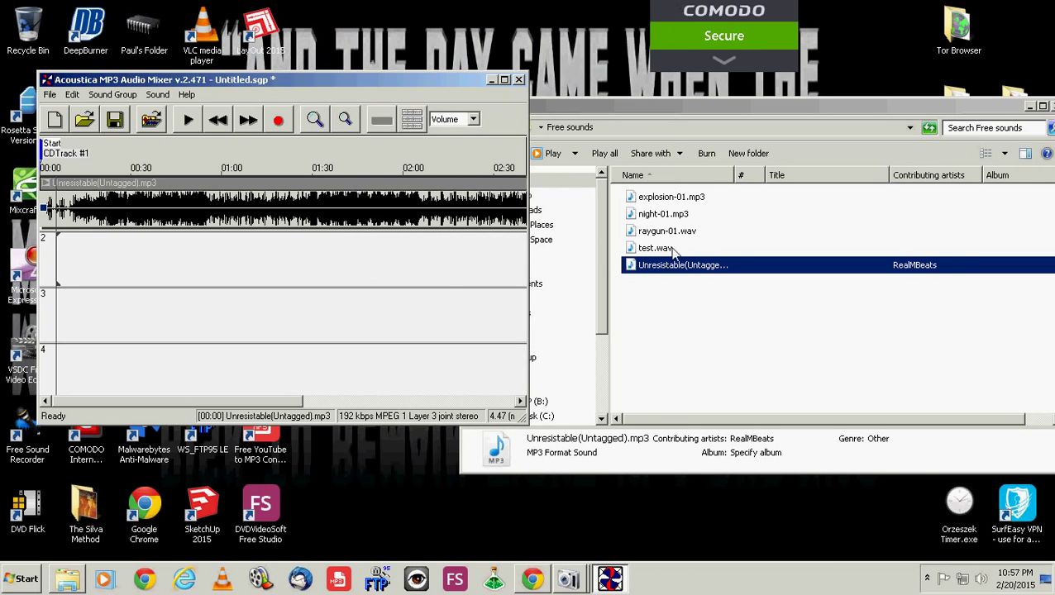
left_click_drag(711, 232, 374, 266)
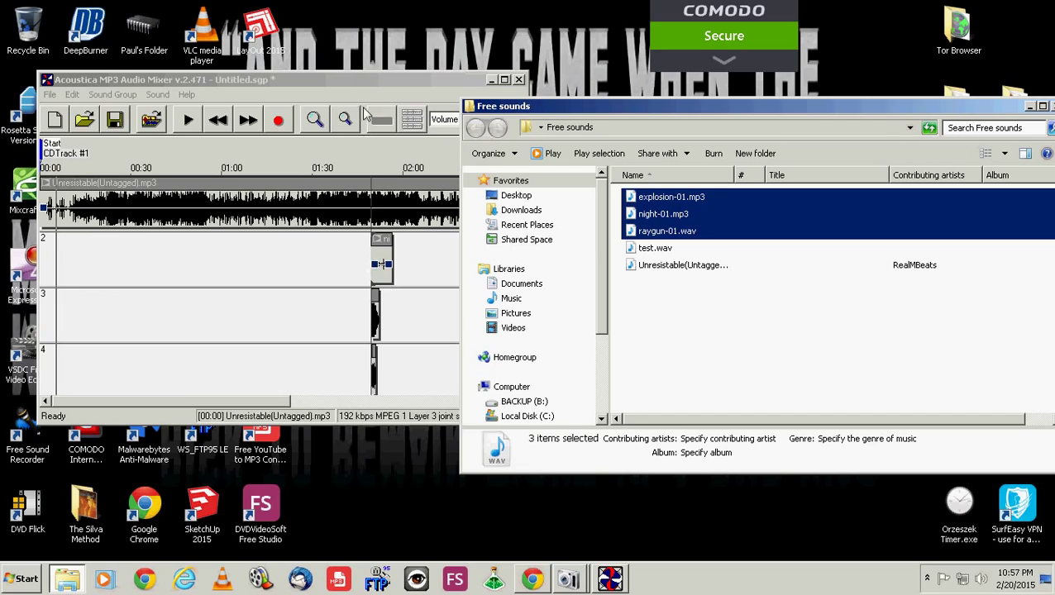
double_click(361, 89)
left_click_drag(340, 182, 8, 182)
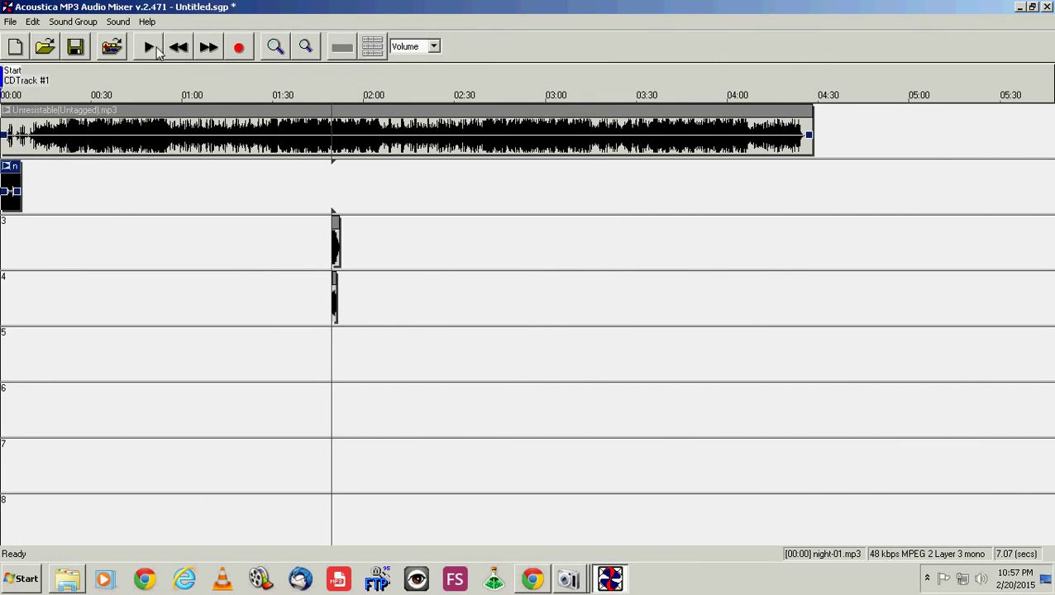
- Move the explosion clip onto track 2 near the start and set its volume to about 143%
left_click(149, 50)
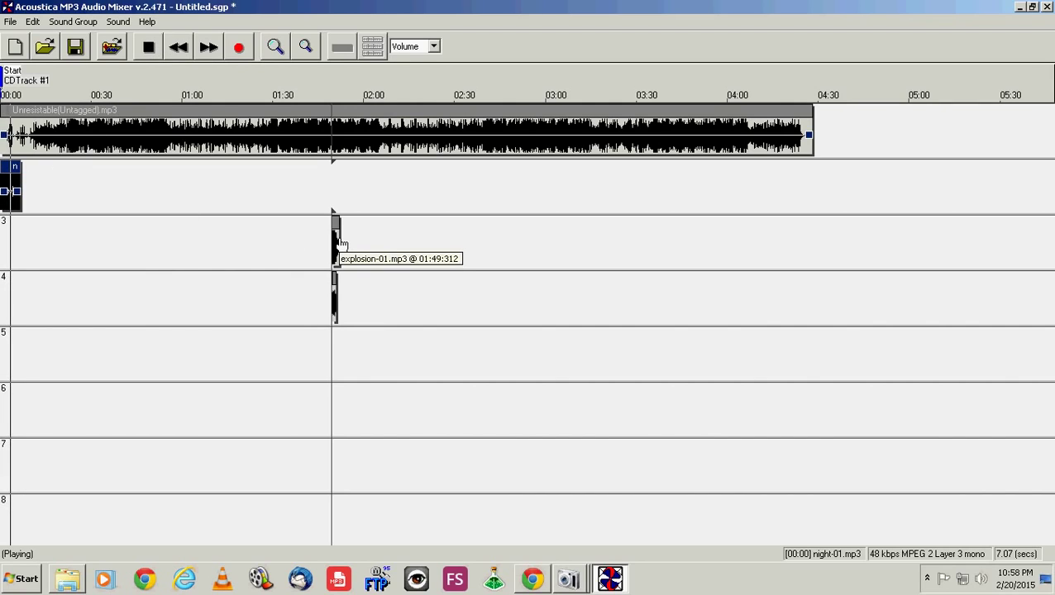
left_click_drag(339, 244, 41, 190)
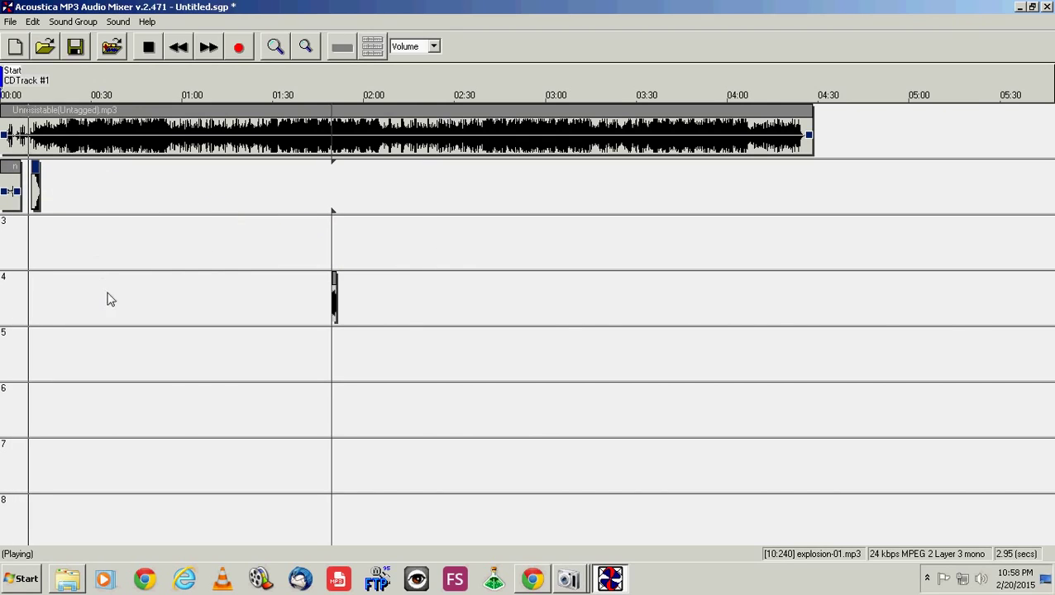
left_click_drag(37, 192, 43, 189)
scroll(95, 193, "up", 2)
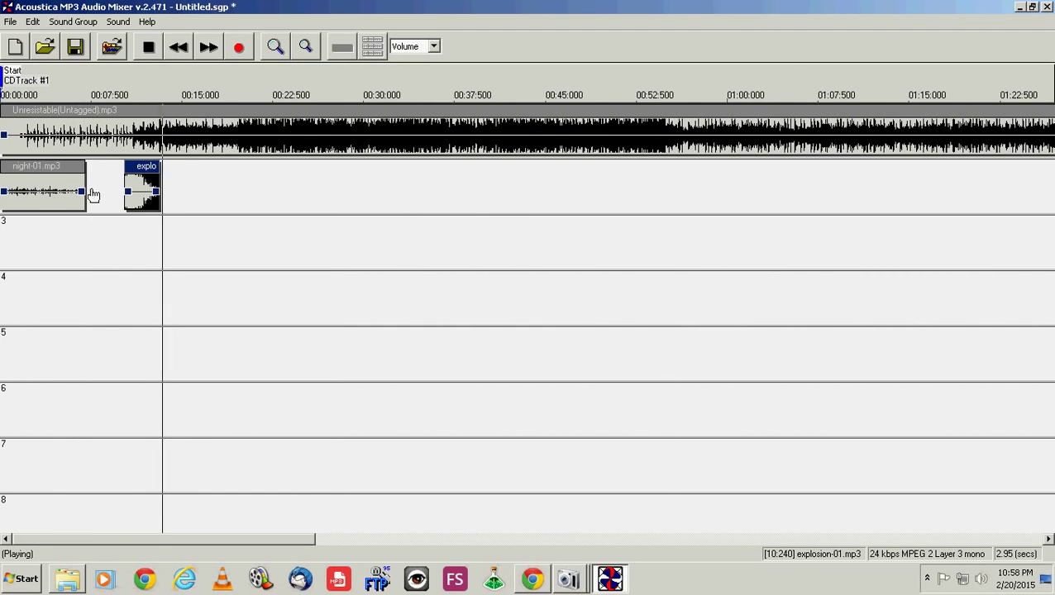
scroll(97, 196, "down", 2)
- Move the raygun clip onto track 2 near 00:26, lengthen it to about 6 seconds, and preview
left_click_drag(336, 300, 63, 186)
scroll(91, 186, "up", 3)
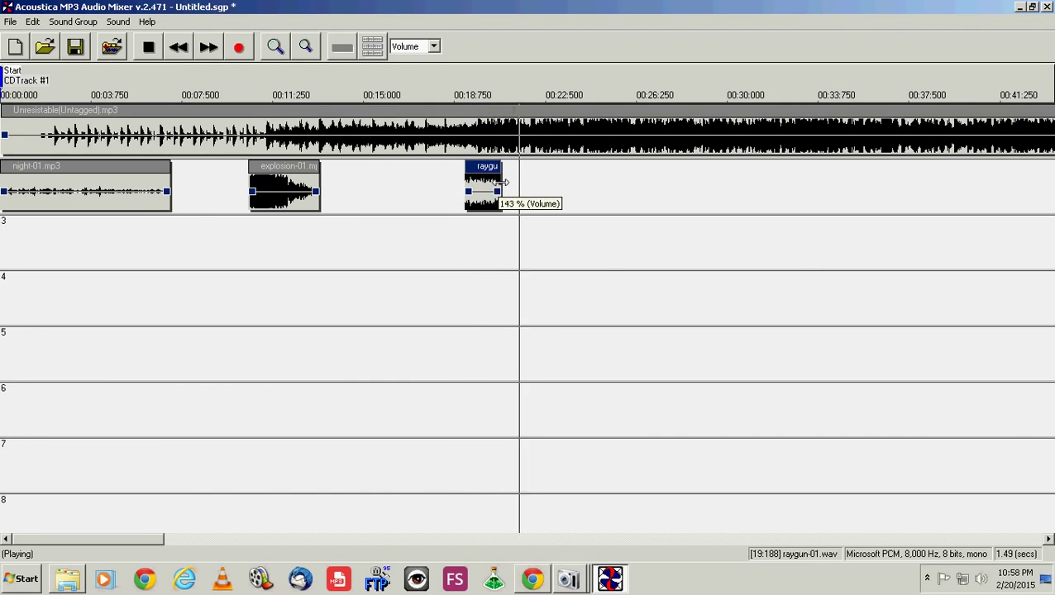
left_click_drag(500, 177, 616, 177)
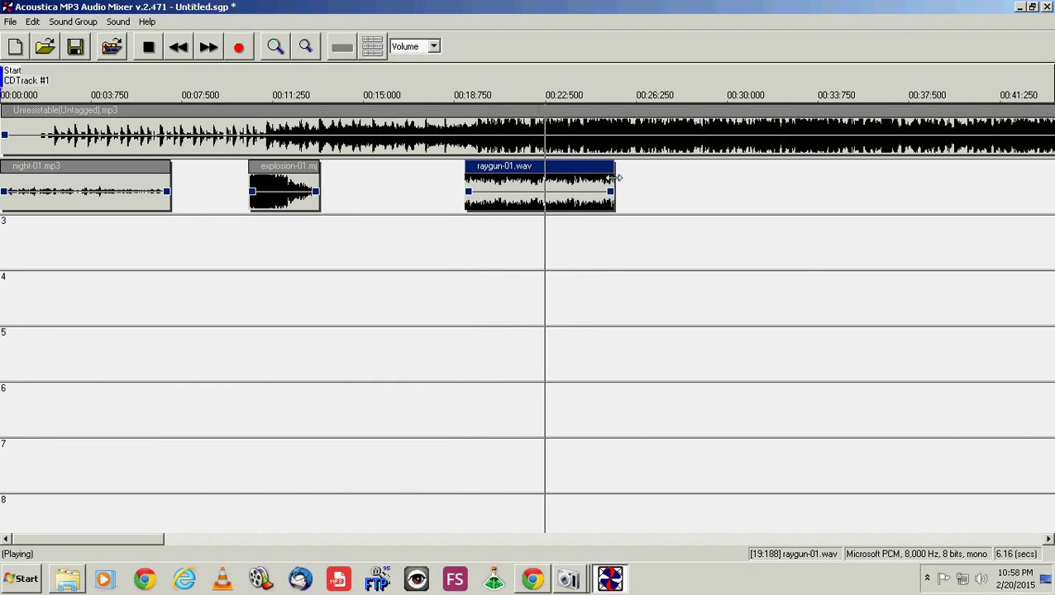
left_click(454, 236)
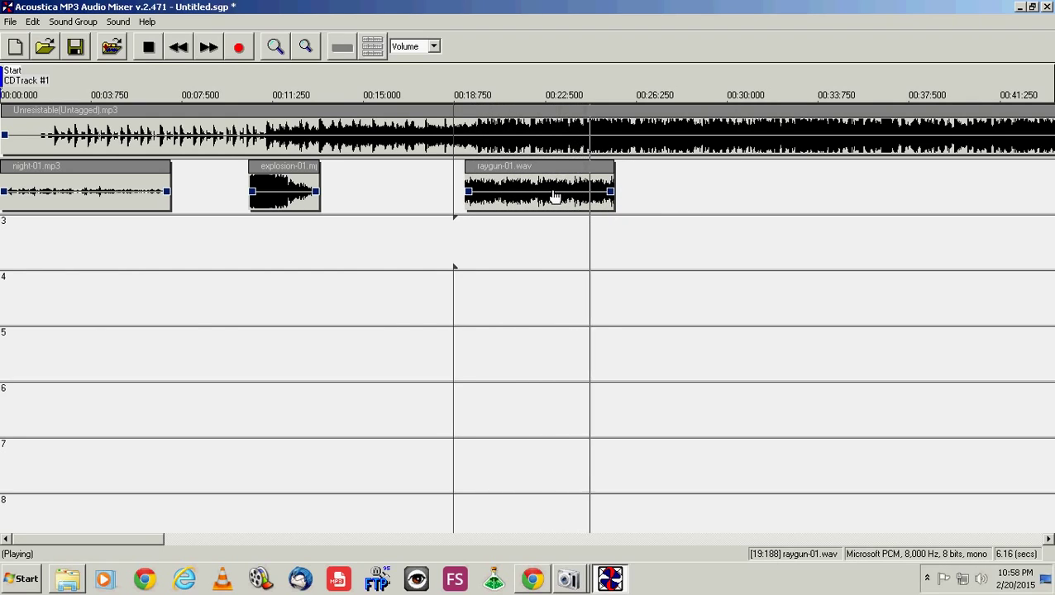
left_click(539, 169)
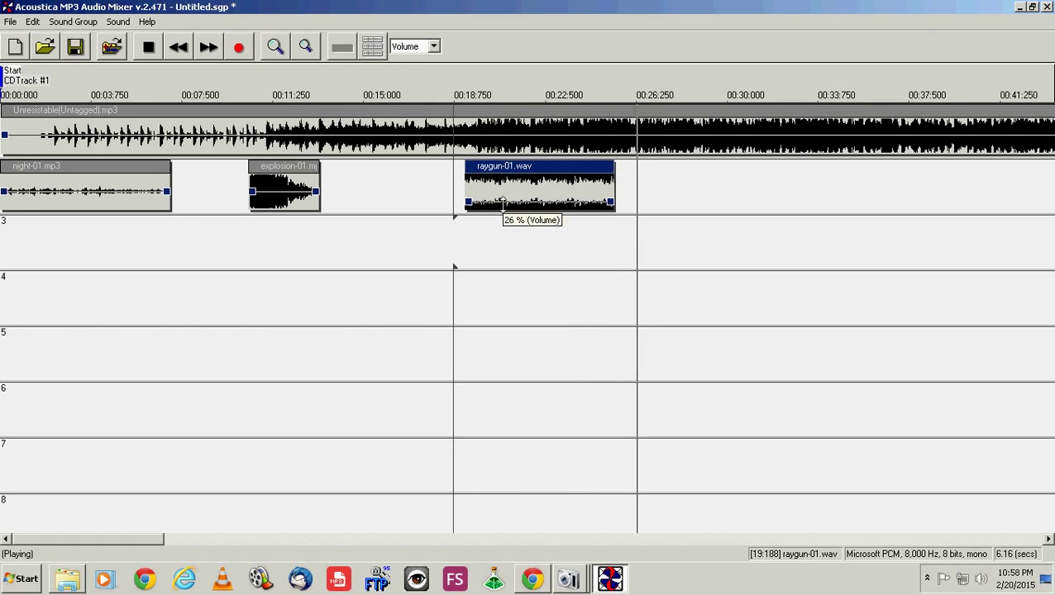
left_click(490, 243)
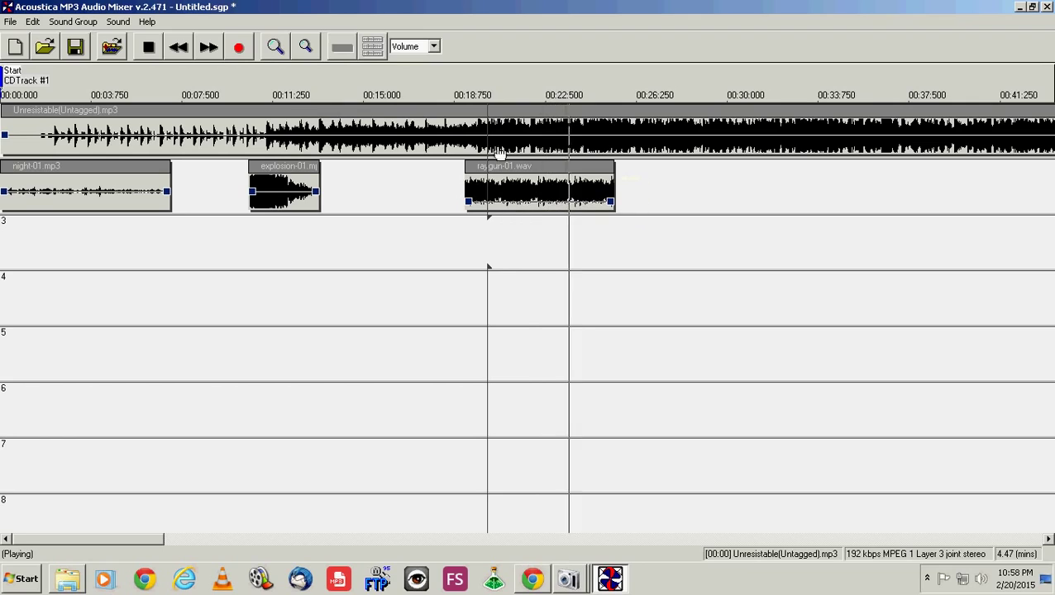
left_click(149, 47)
- Cut the raygun, explosion and night-01 clips from track 2, then select the Unresistable clip
right_click(526, 165)
left_click(534, 171)
right_click(304, 168)
left_click(314, 177)
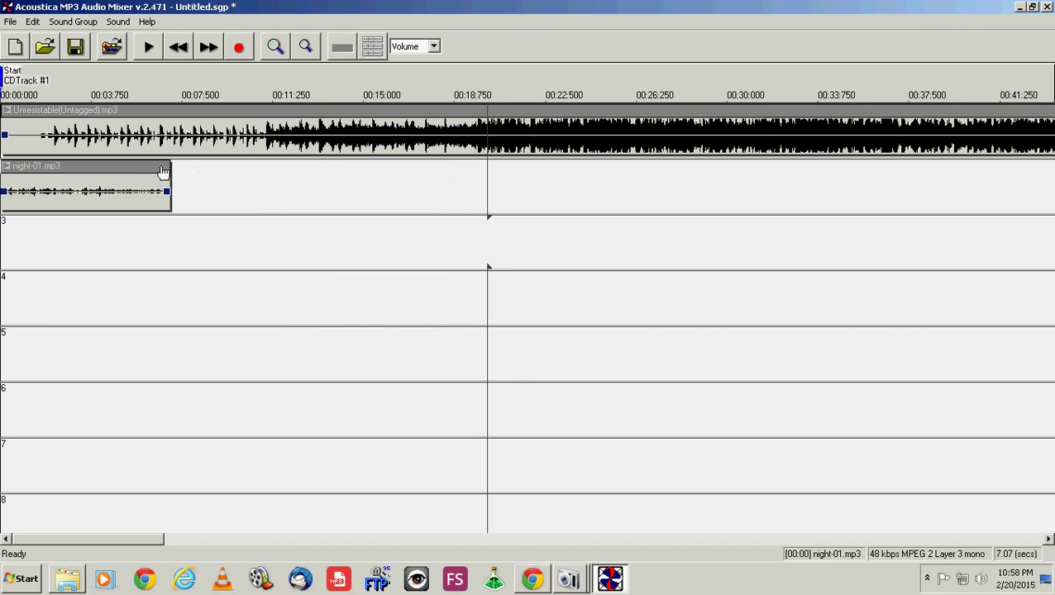
right_click(132, 172)
left_click(152, 178)
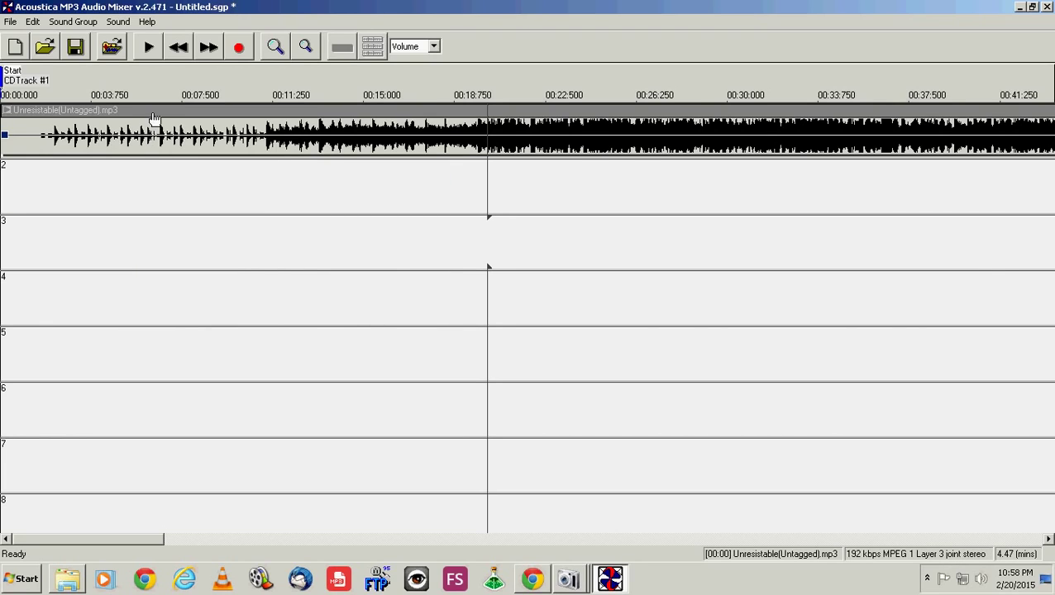
left_click(154, 118)
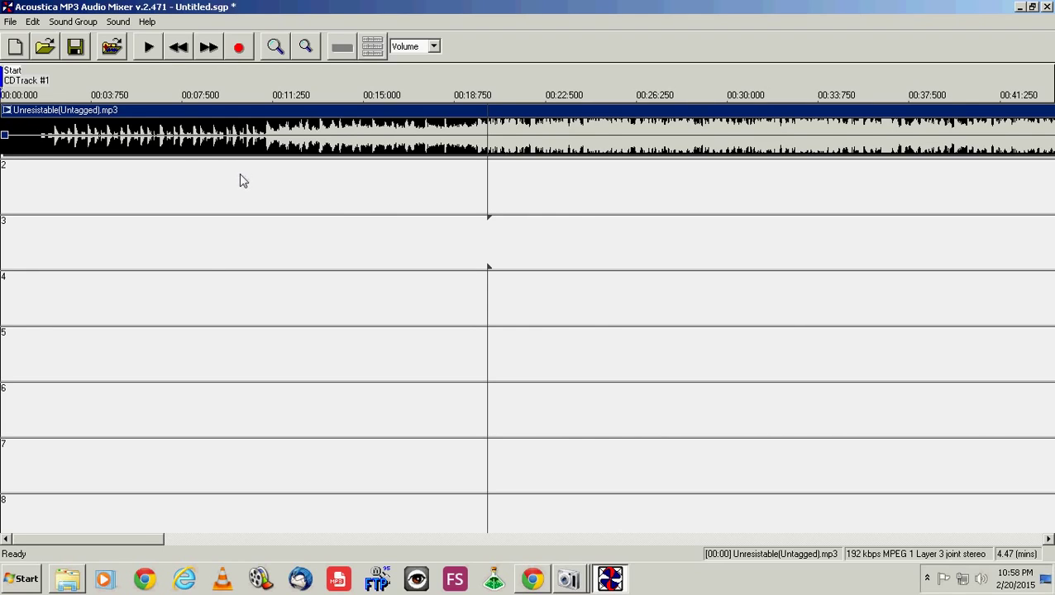
scroll(234, 203, "down", 1)
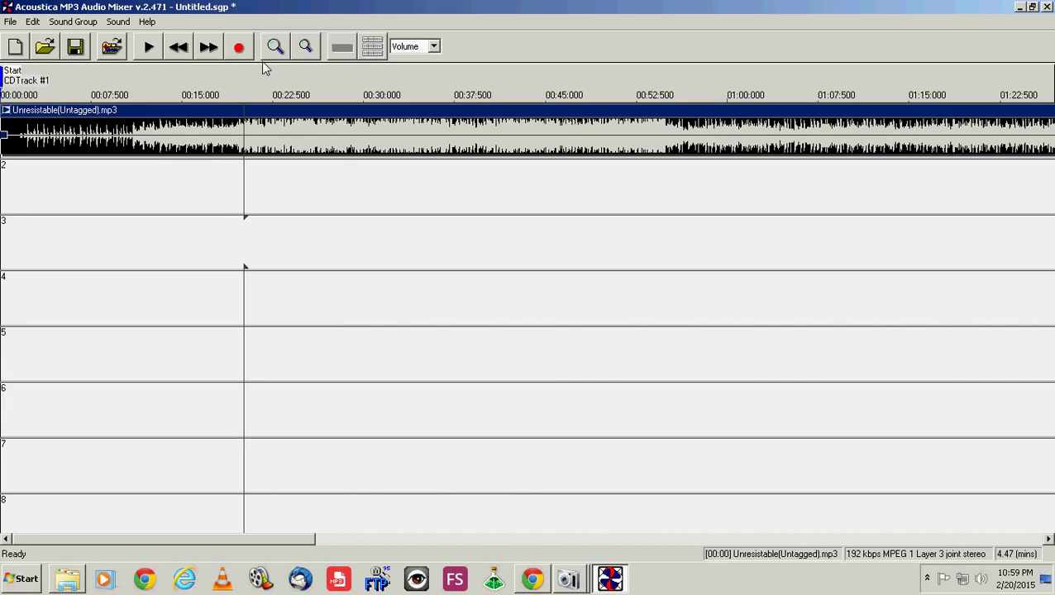
- Start an MP3 export of the mix and name the file TEST in Free sounds
left_click(11, 22)
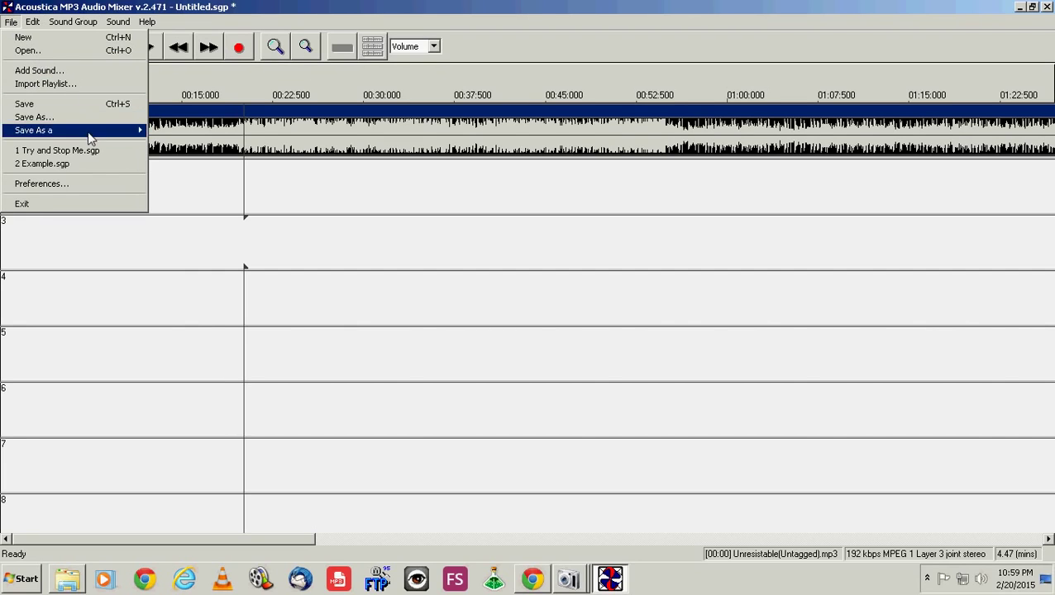
mouse_move(91, 132)
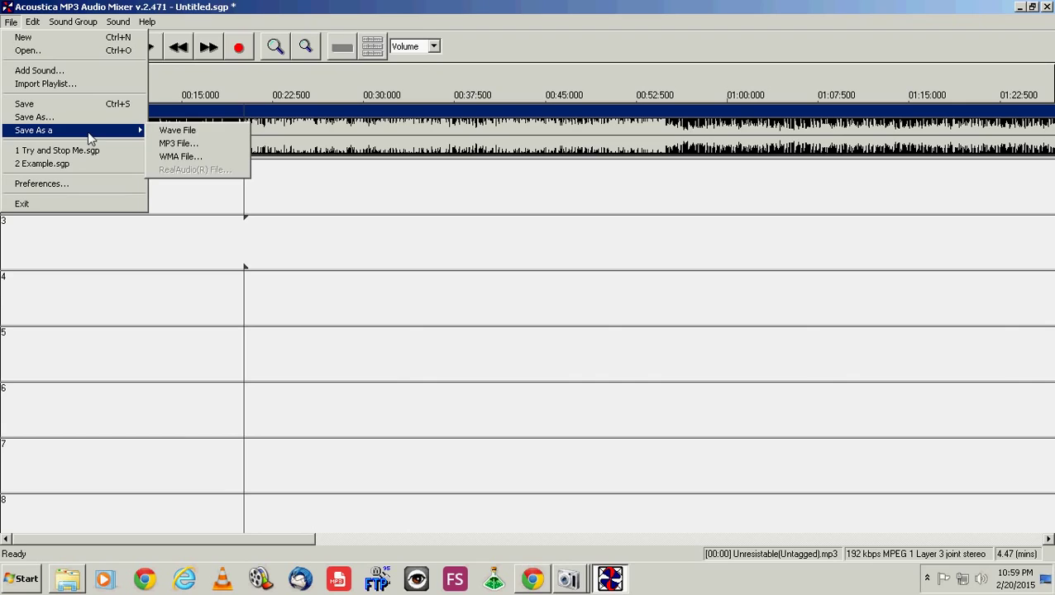
left_click(207, 144)
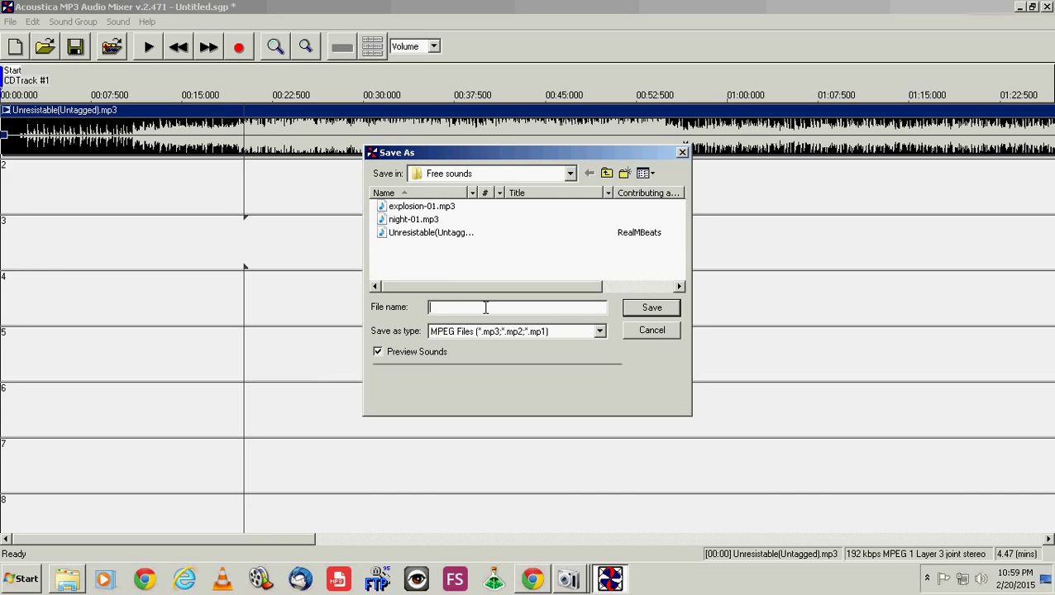
type("TE")
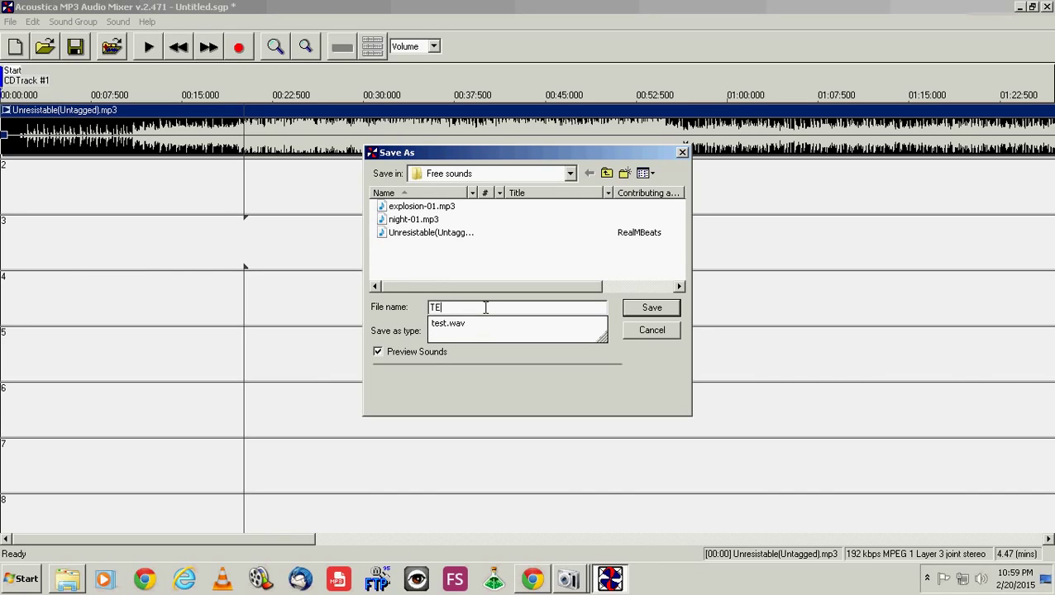
type("ST")
key("Escape")
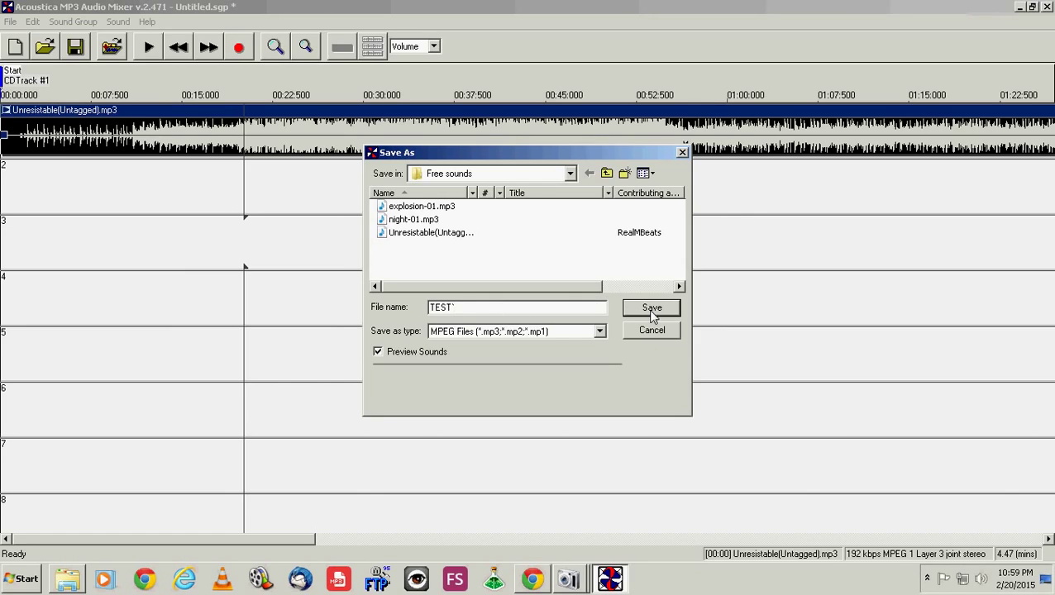
key("BackSpace")
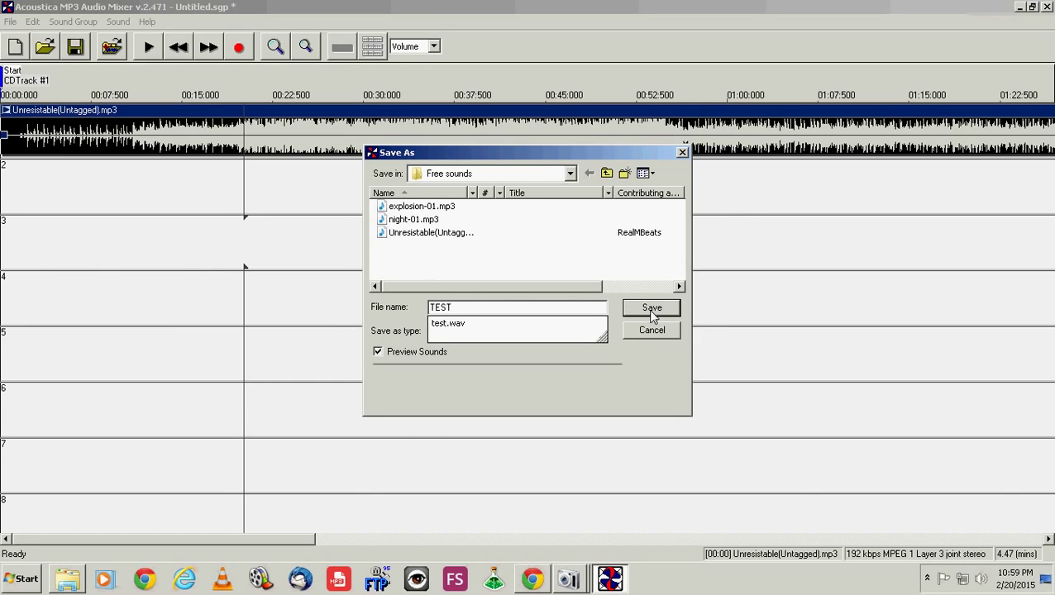
- Encode the TEST MP3 at Studio Quality with genre Acid, then close Windows Media Player
left_click(653, 311)
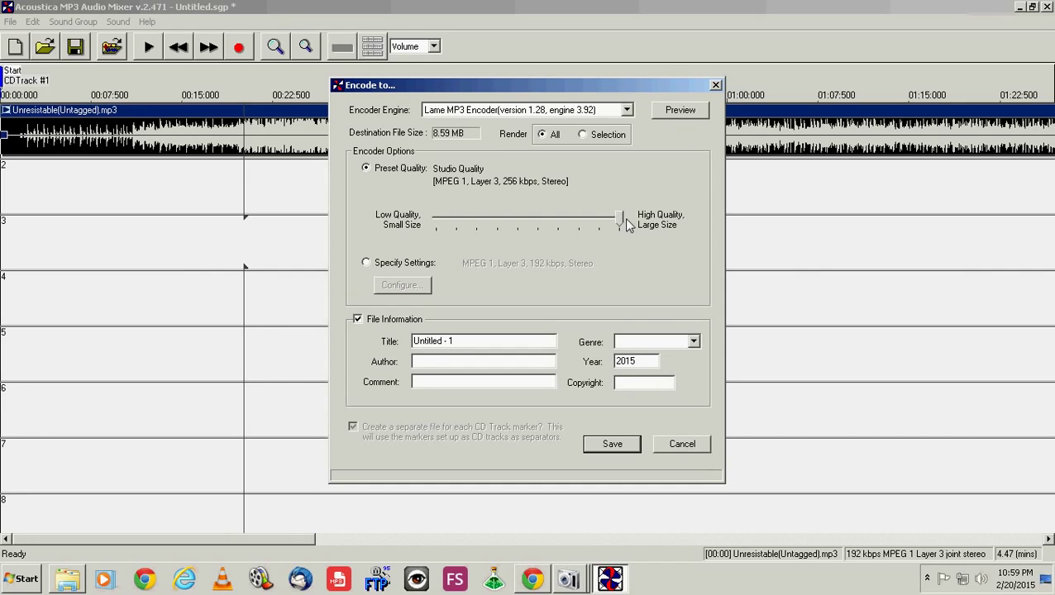
left_click_drag(463, 345, 374, 341)
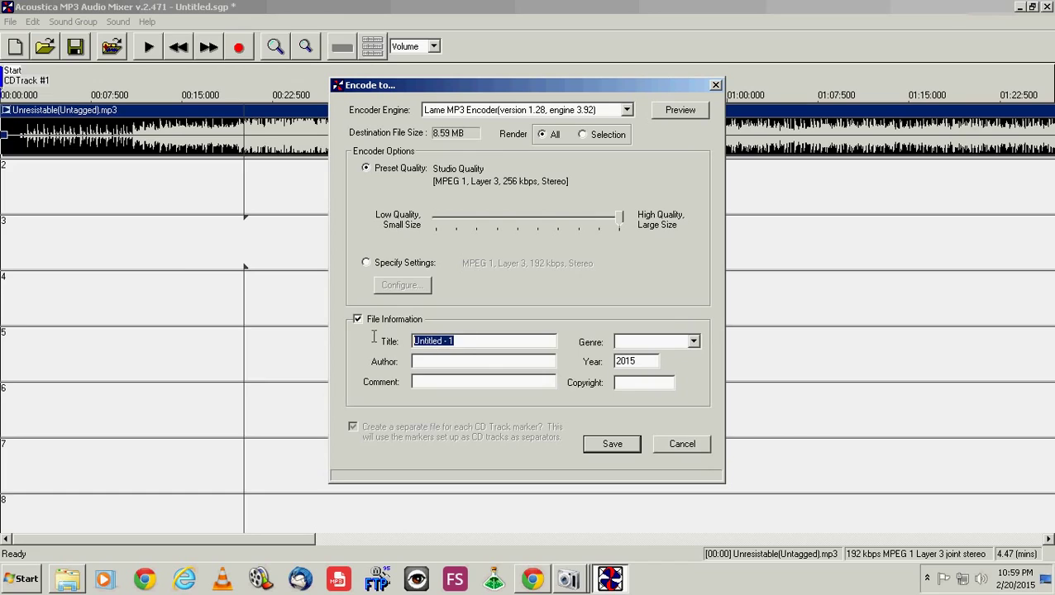
type("pauliojr")
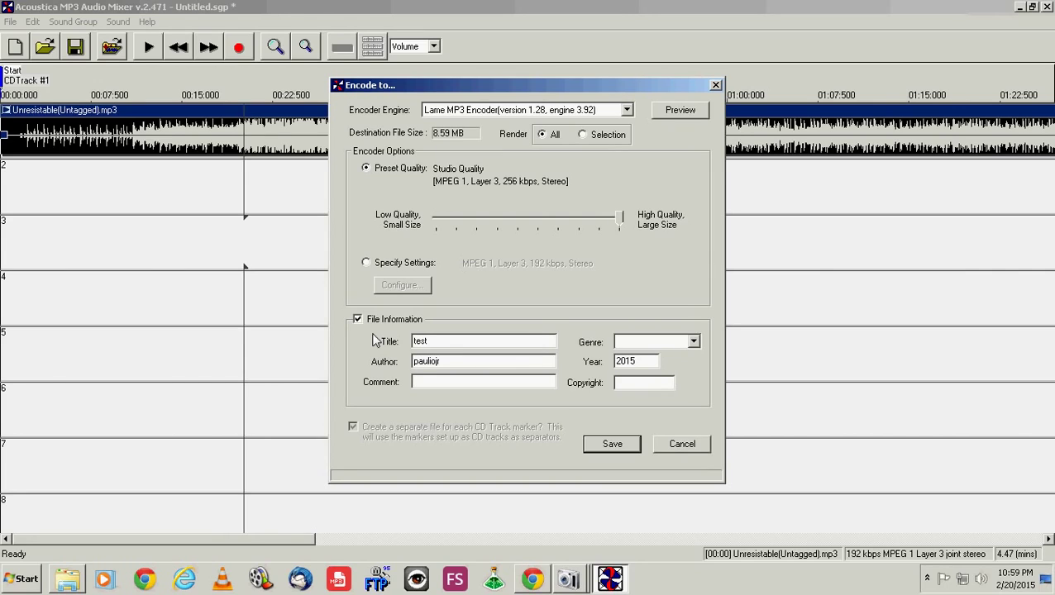
left_click(693, 342)
left_click(674, 367)
left_click(665, 385)
left_click(612, 444)
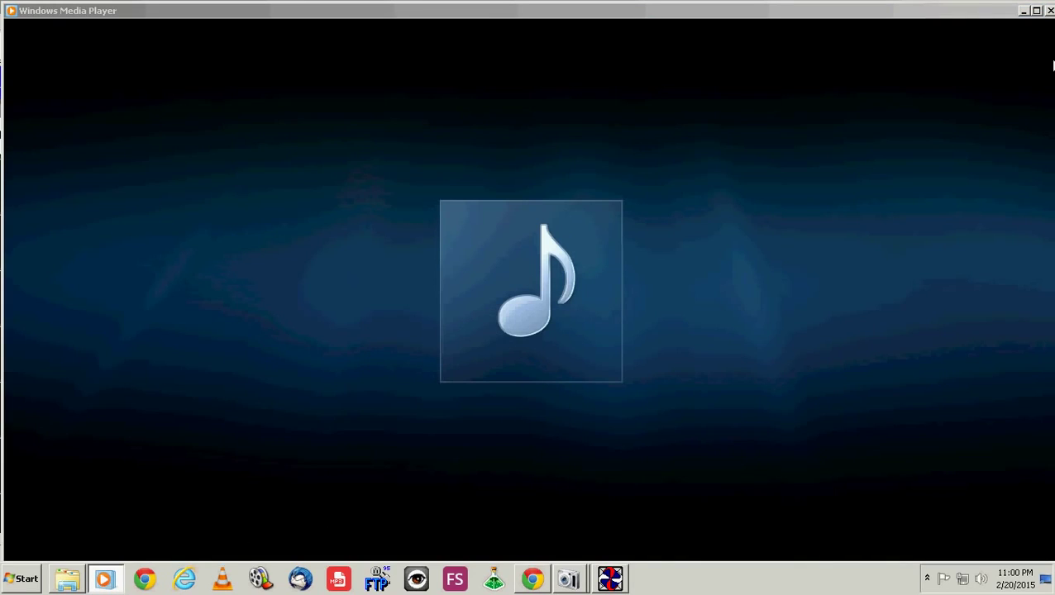
left_click(1049, 15)
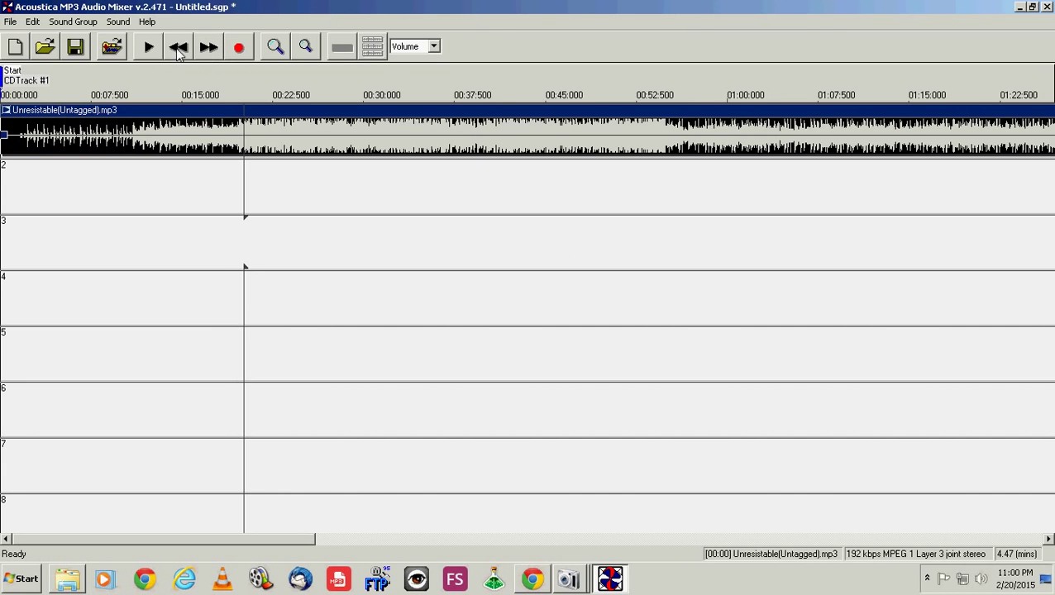
- Play the Unresistable clip from near its end and zoom in on the timeline
right_click(157, 117)
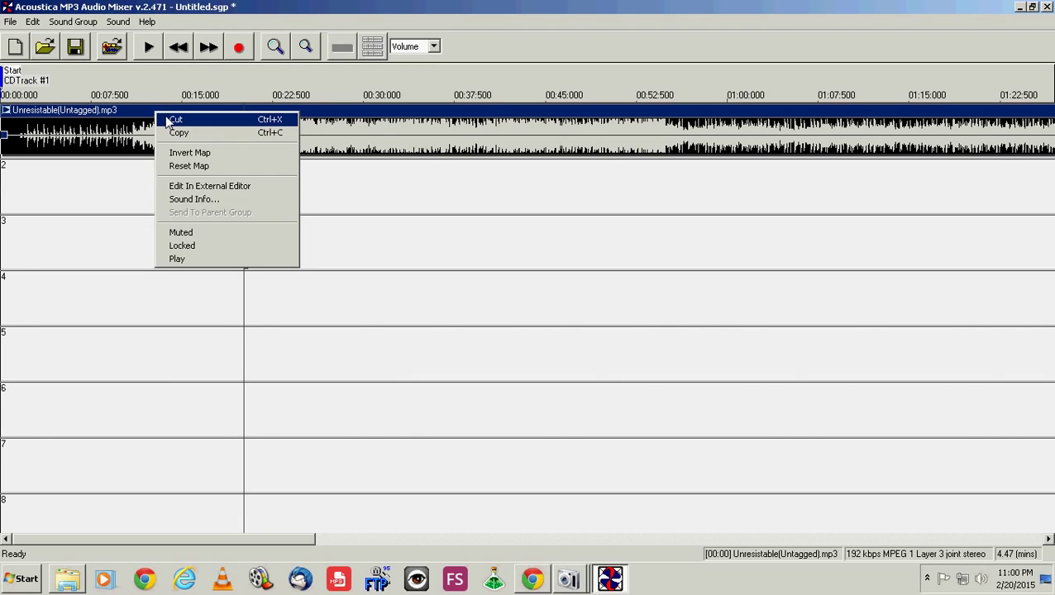
left_click(458, 192)
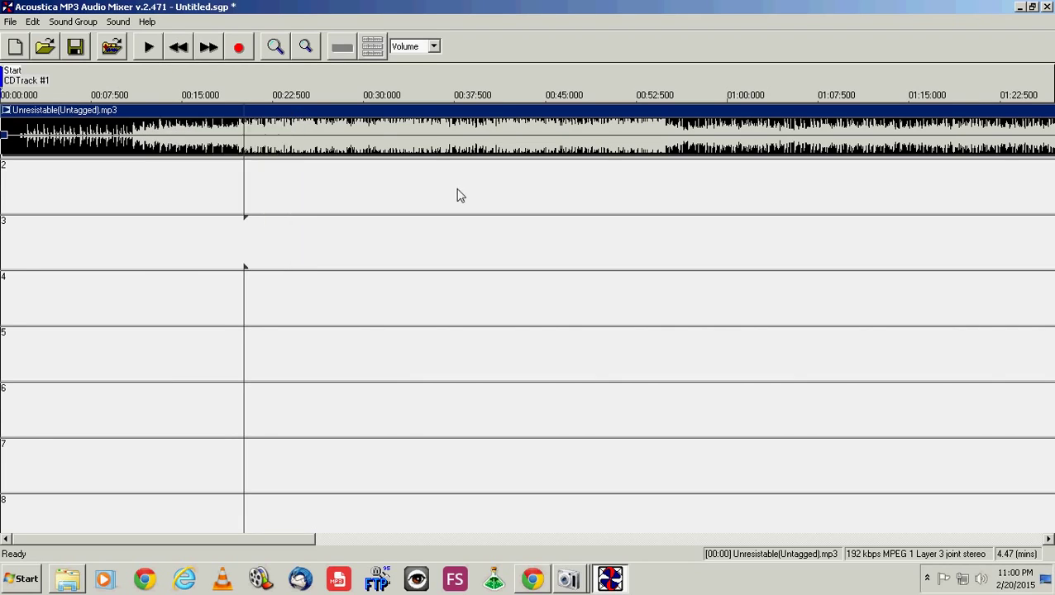
left_click(456, 210)
left_click(211, 116)
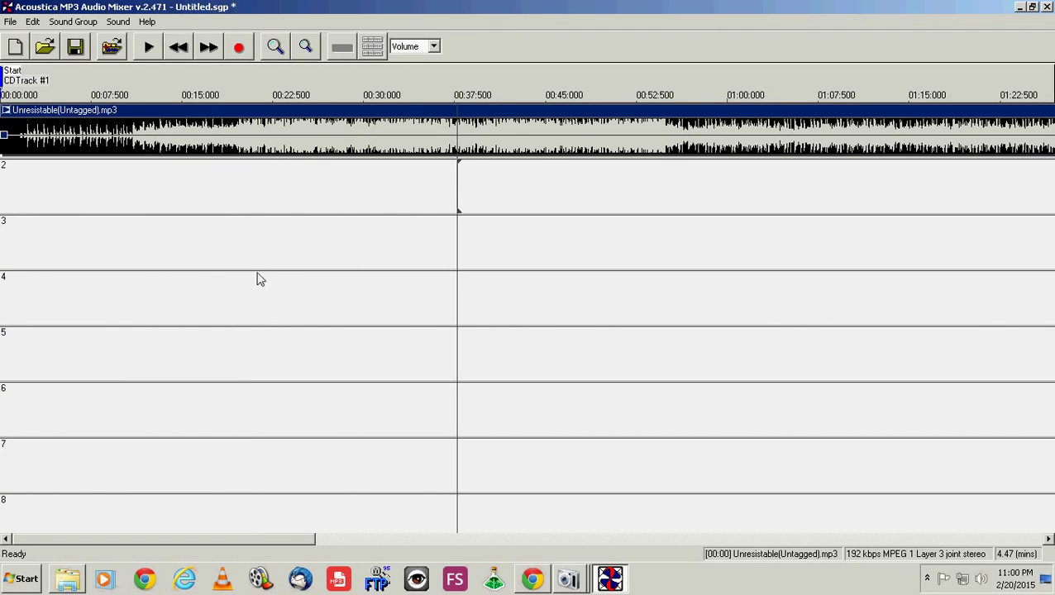
scroll(347, 372, "down", 3)
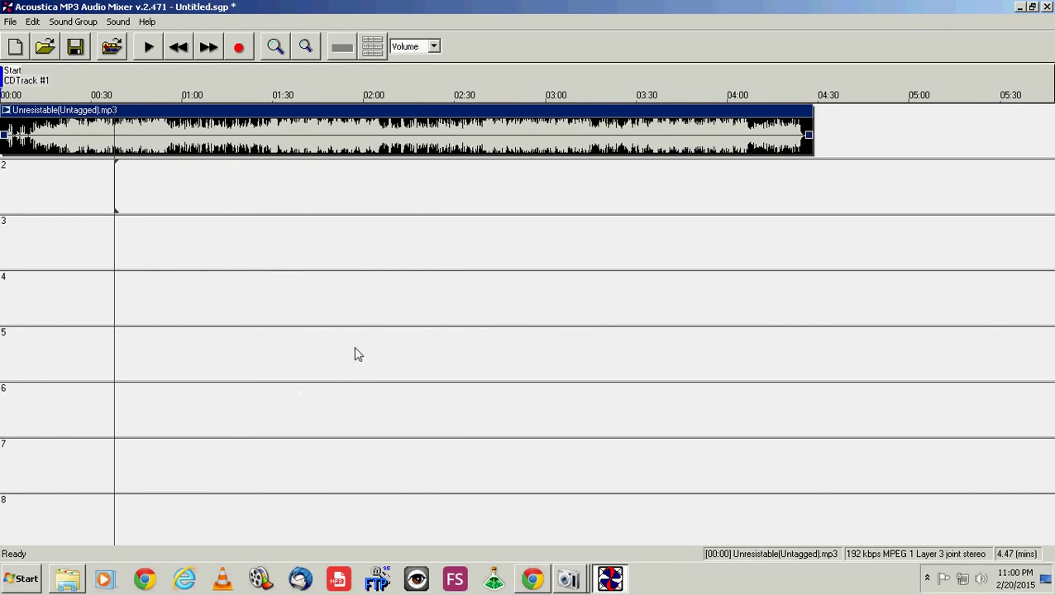
left_click(344, 171)
left_click(146, 48)
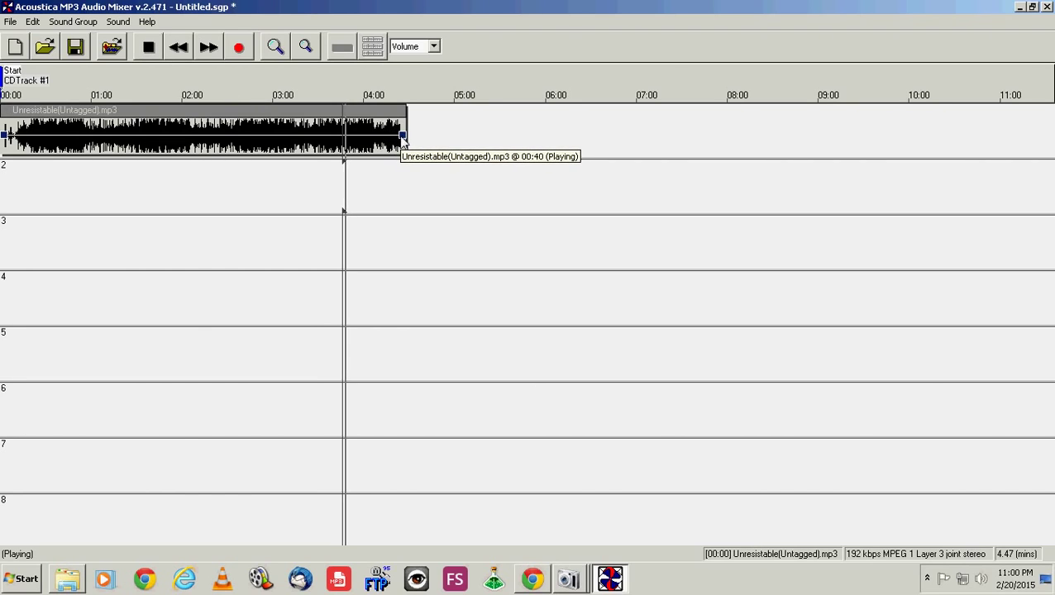
left_click(275, 46)
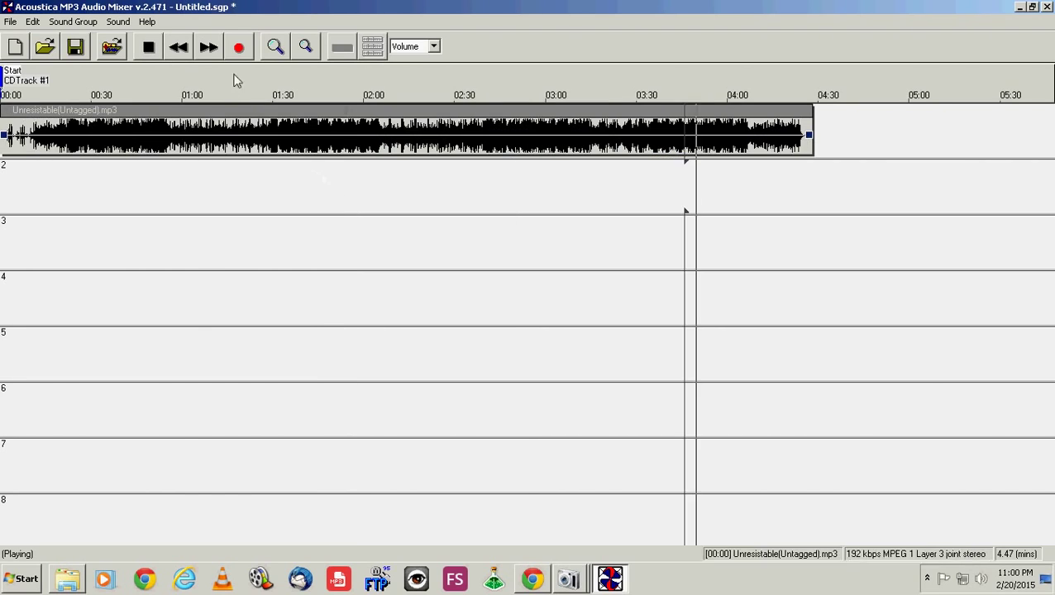
left_click(147, 46)
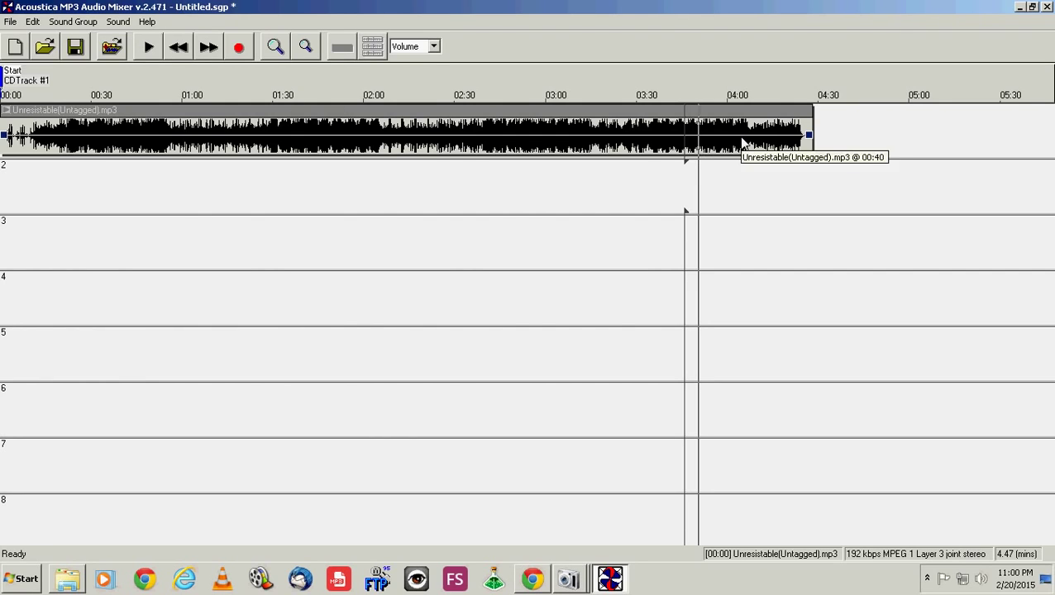
- Add a volume node near 04:00, lower the end node, and play the fade-out
left_click(739, 146)
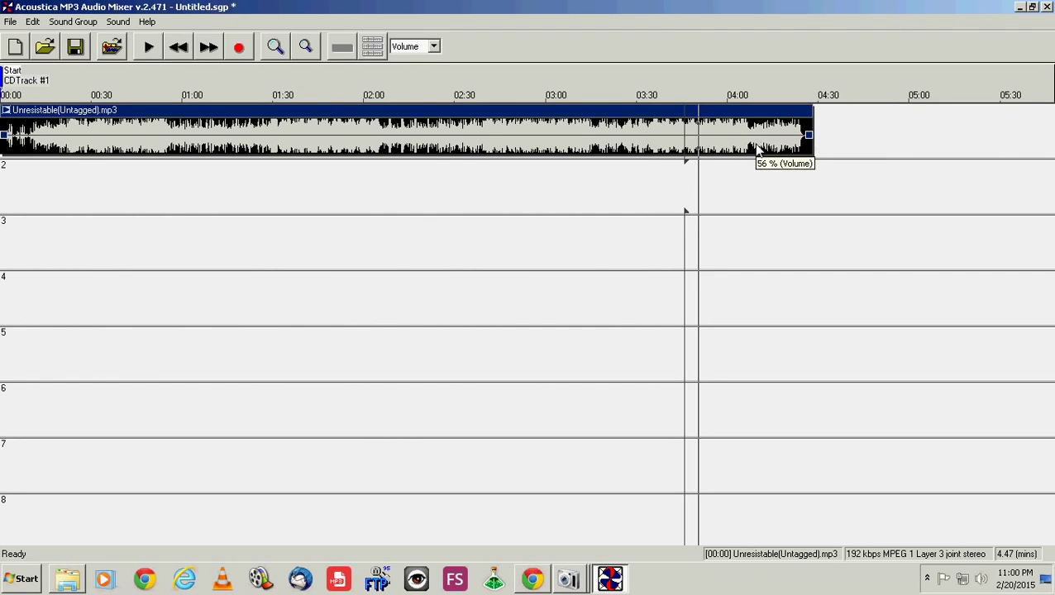
left_click(740, 145)
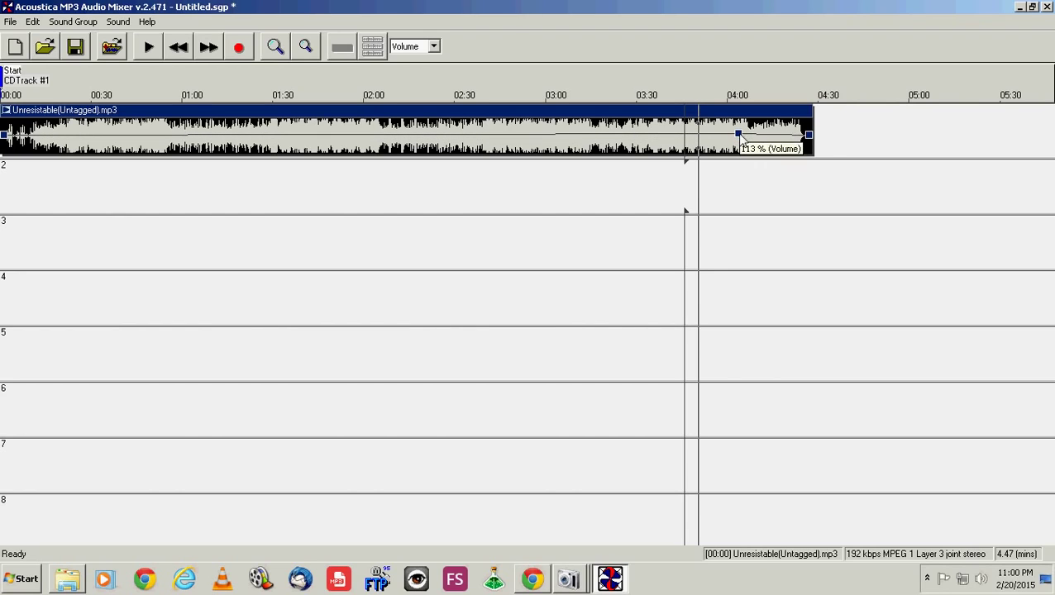
left_click_drag(809, 134, 809, 147)
left_click(717, 177)
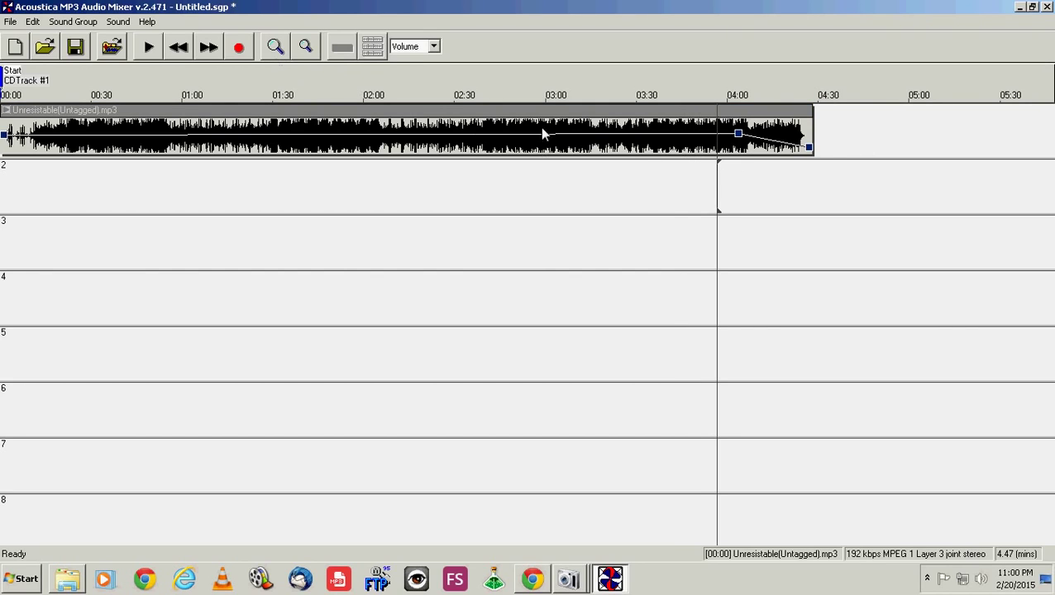
left_click(730, 177)
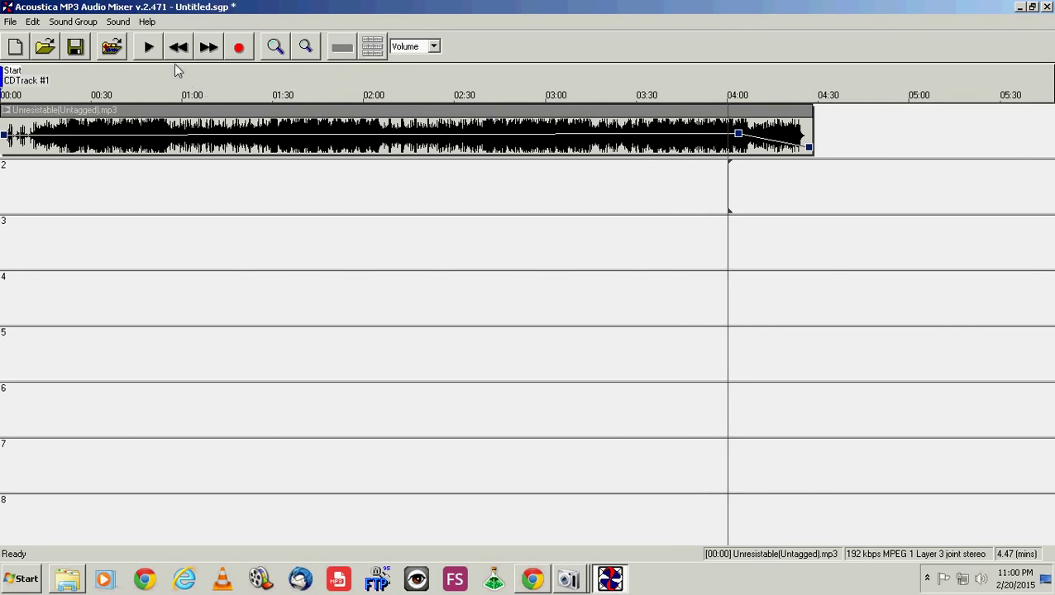
left_click(148, 47)
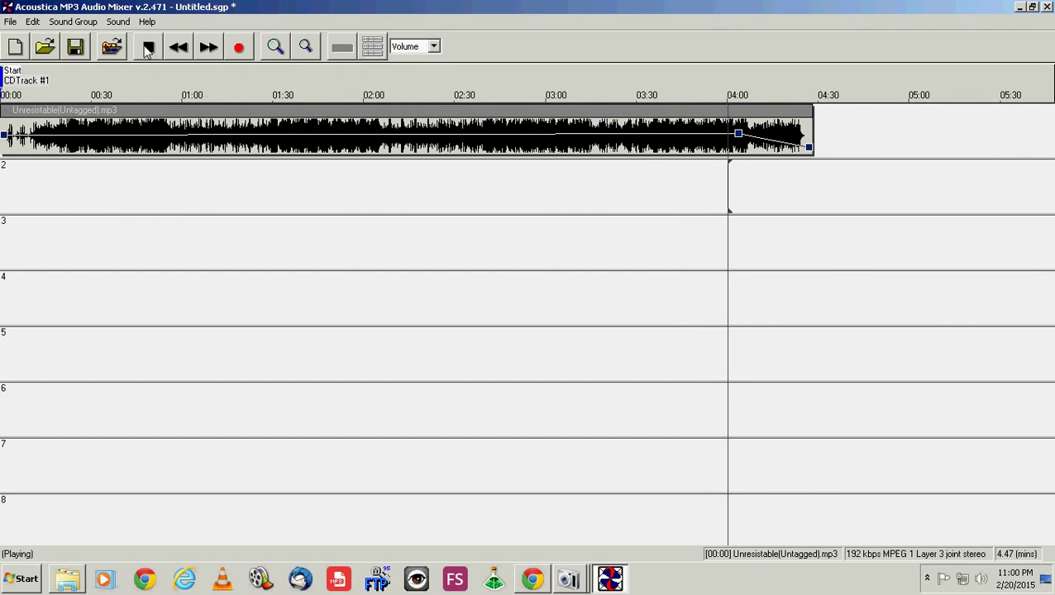
- Readjust the fade's volume points so it slopes from 91% to 17%
left_click(811, 154)
left_click(811, 155)
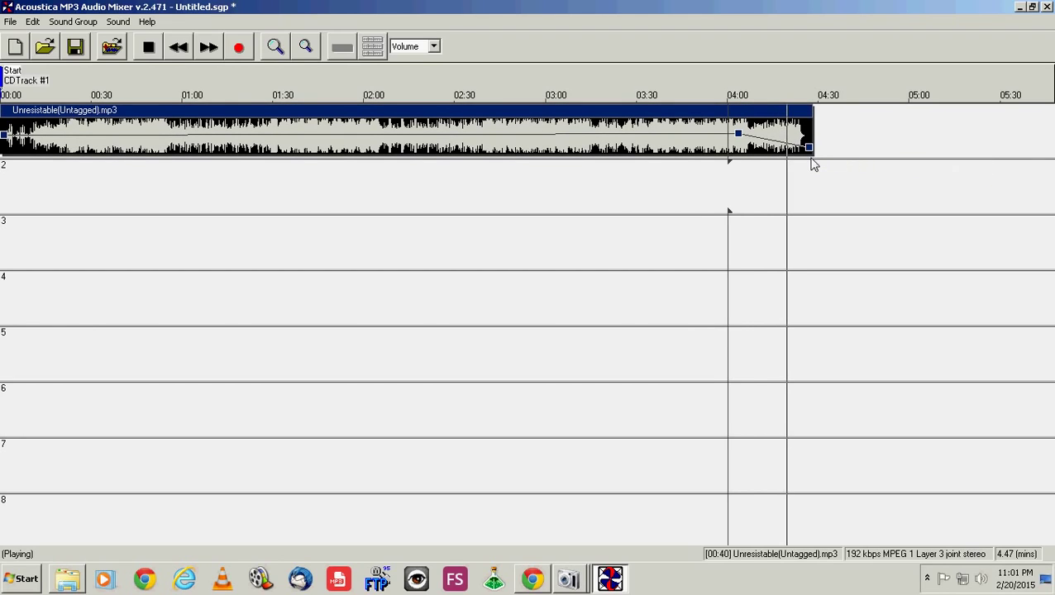
left_click_drag(736, 135, 372, 99)
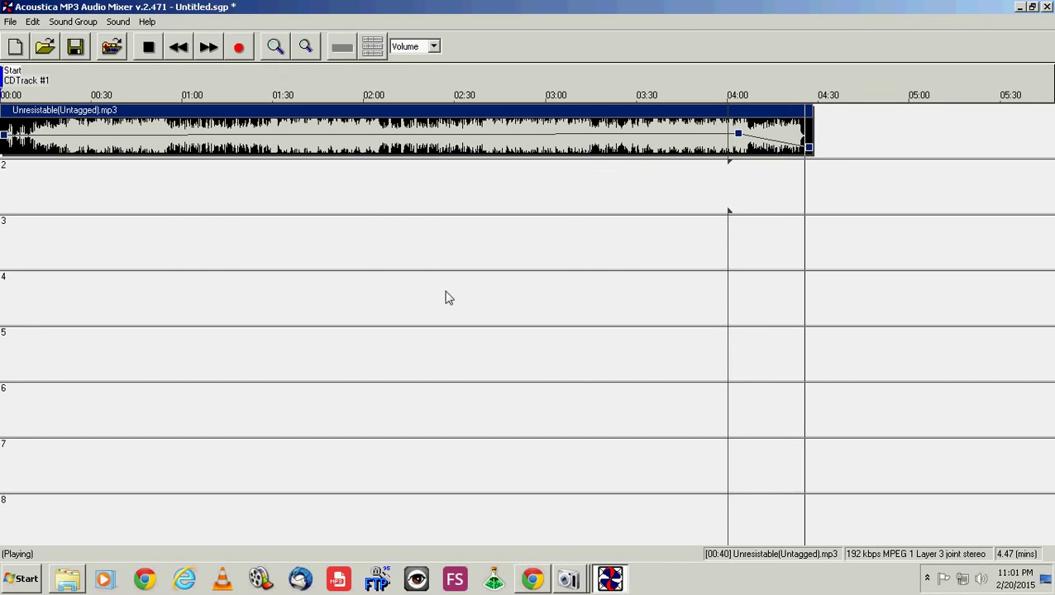
- Zoom in to inspect the clip's end, then cut the Unresistable clip from track 1
key("plus")
key("minus")
key("minus")
key("plus")
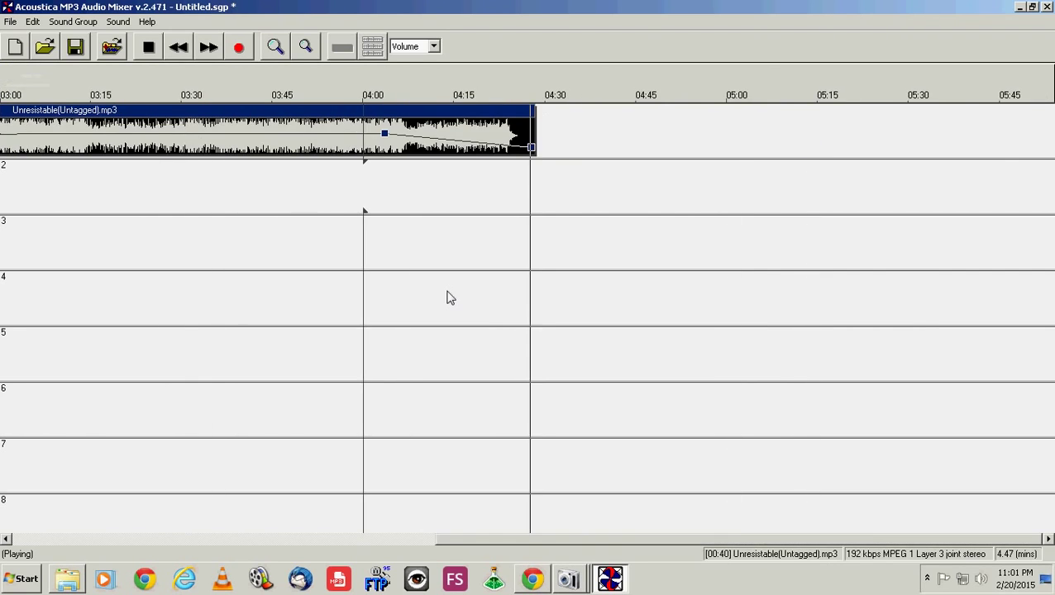
key("plus")
key("plus")
key("minus")
key("minus")
key("minus")
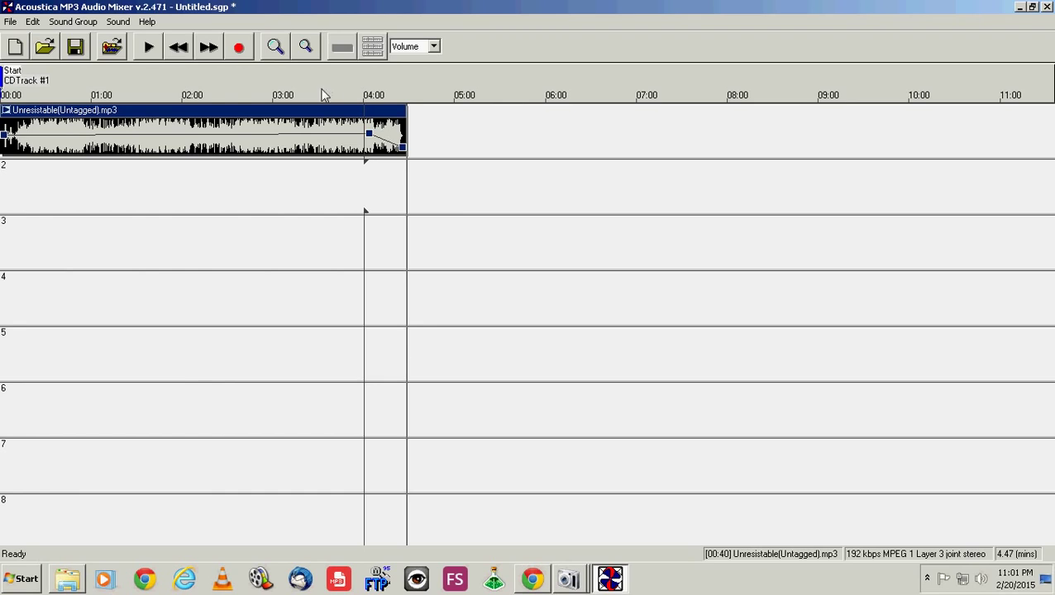
key("plus")
key("plus")
key("plus")
key("plus")
key("plus")
key("plus")
key("plus")
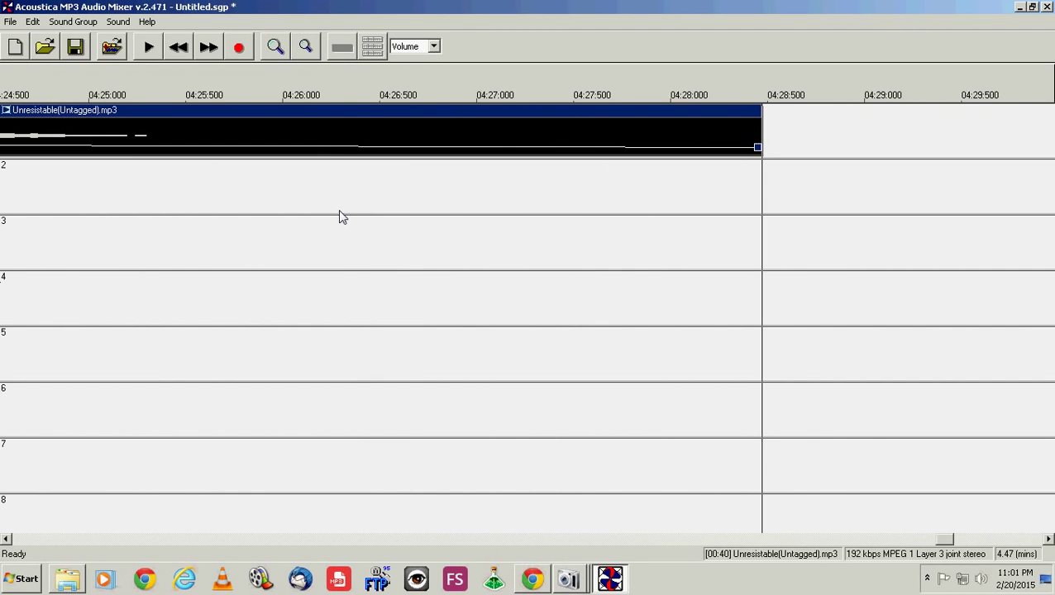
key("minus")
key("minus")
key("minus")
key("minus")
key("minus")
key("minus")
key("minus")
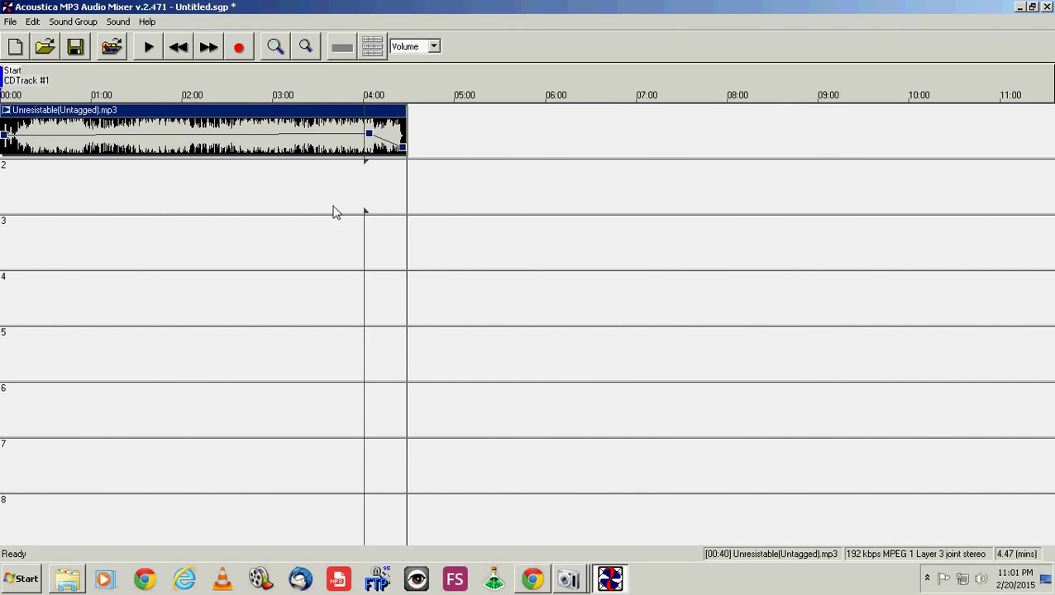
right_click(276, 116)
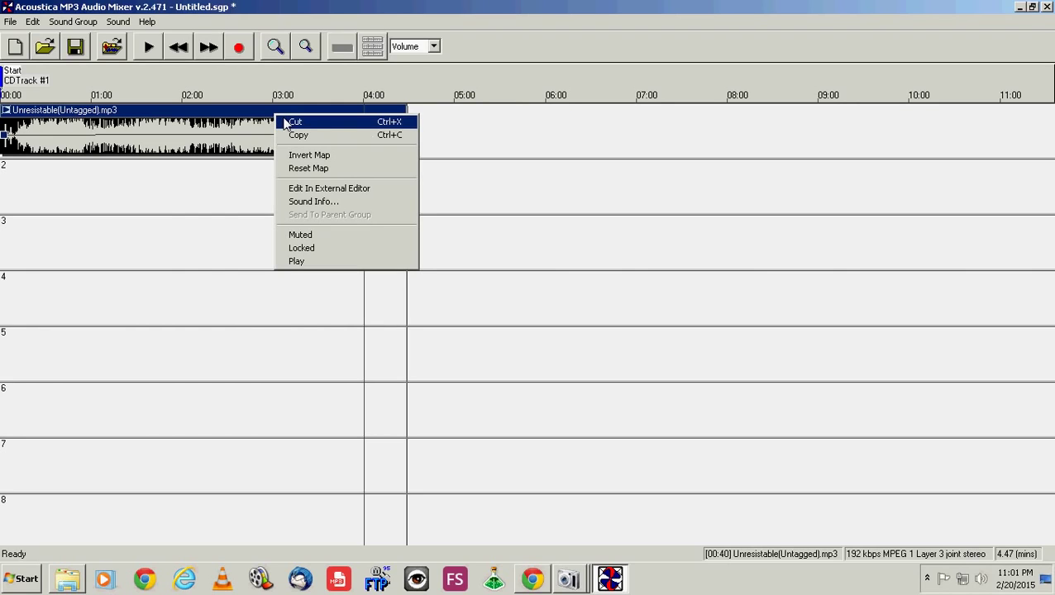
left_click(286, 125)
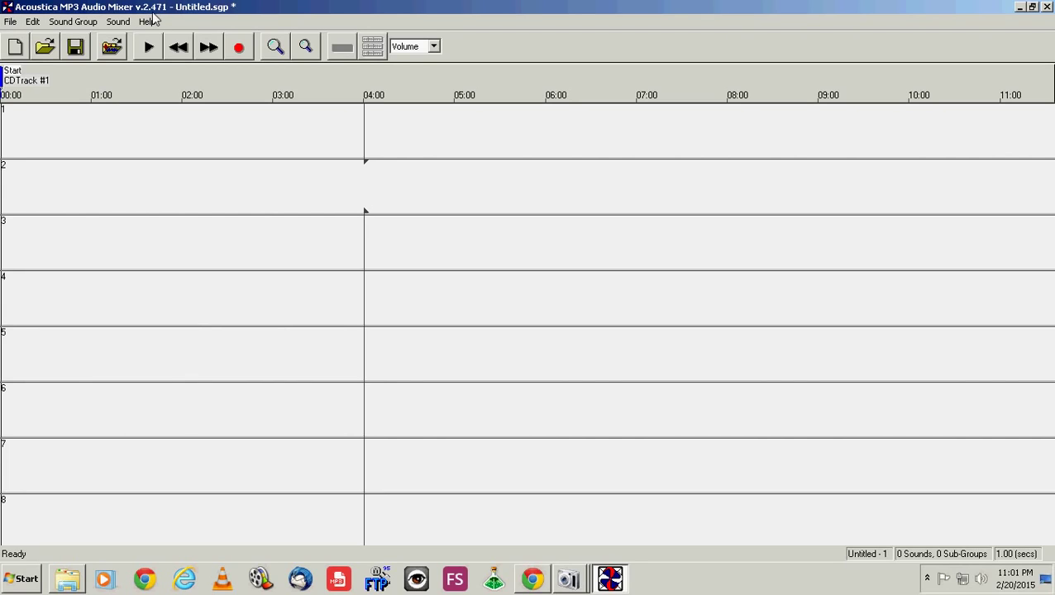
- Import the mp3tag.m3u playlist with Add CD Track Markers, laying 14 songs across tracks 1–2
left_click(12, 22)
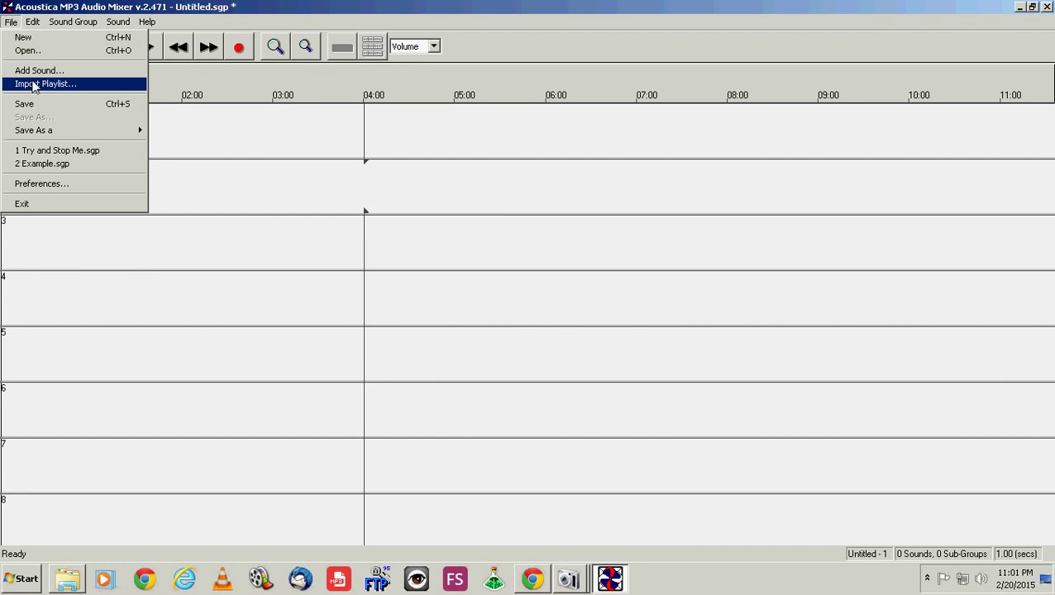
left_click(35, 85)
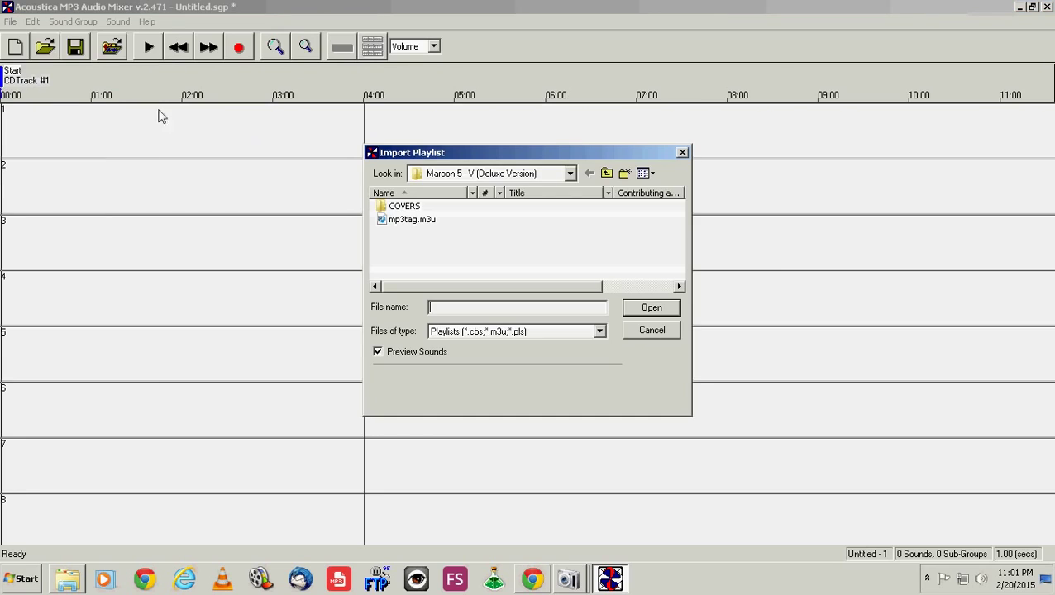
left_click(418, 221)
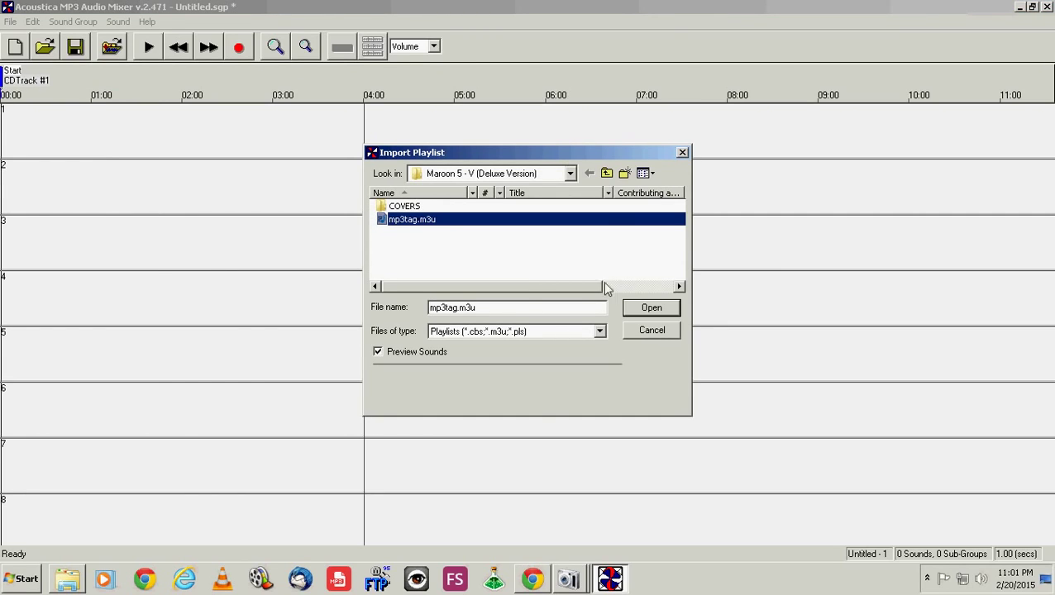
left_click(659, 312)
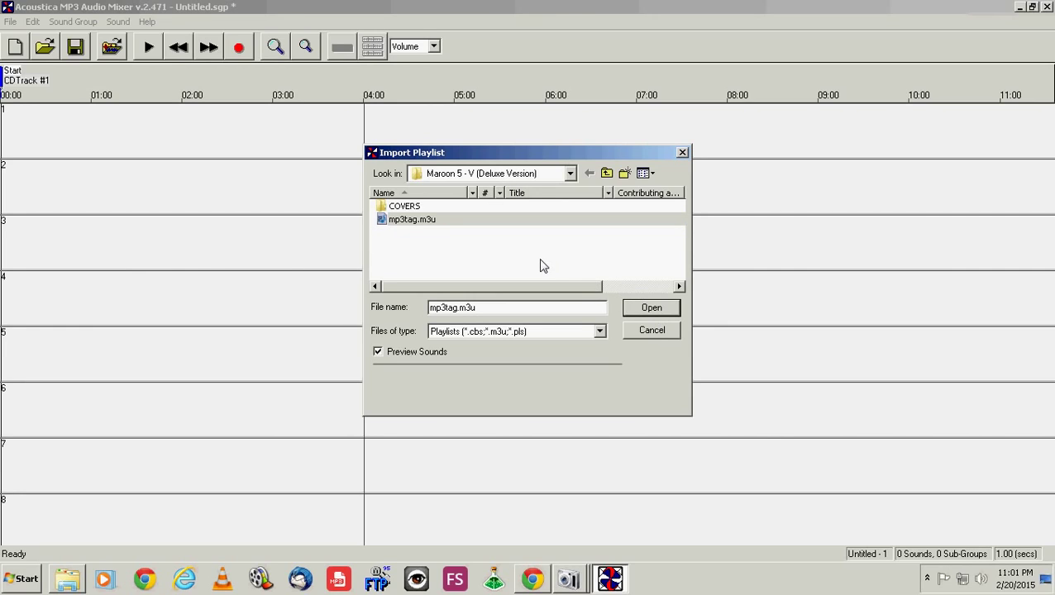
left_click(428, 221)
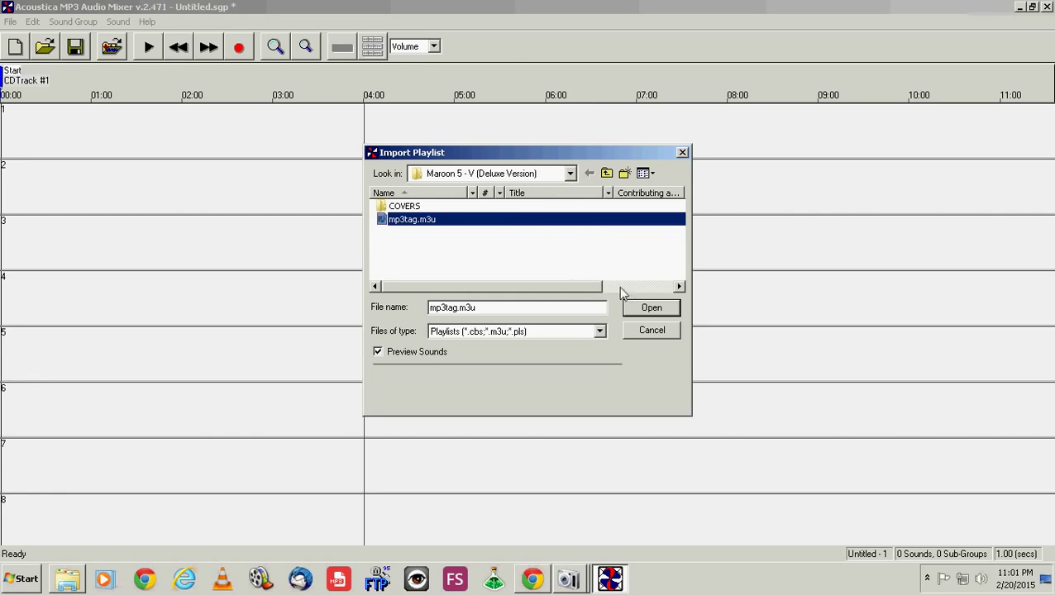
left_click(662, 314)
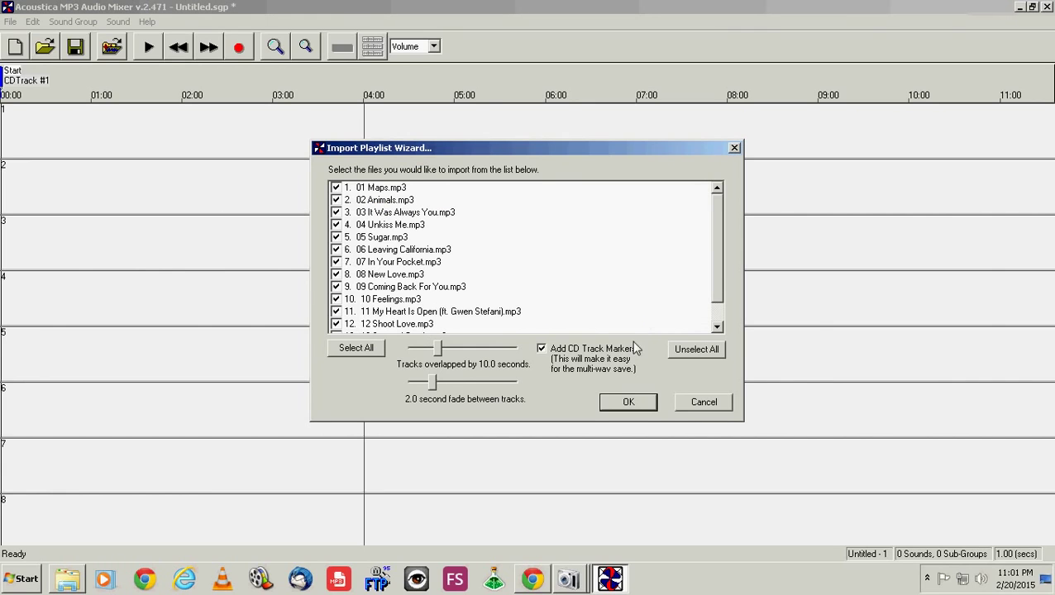
scroll(716, 267, "down", 1)
left_click_drag(718, 268, 725, 299)
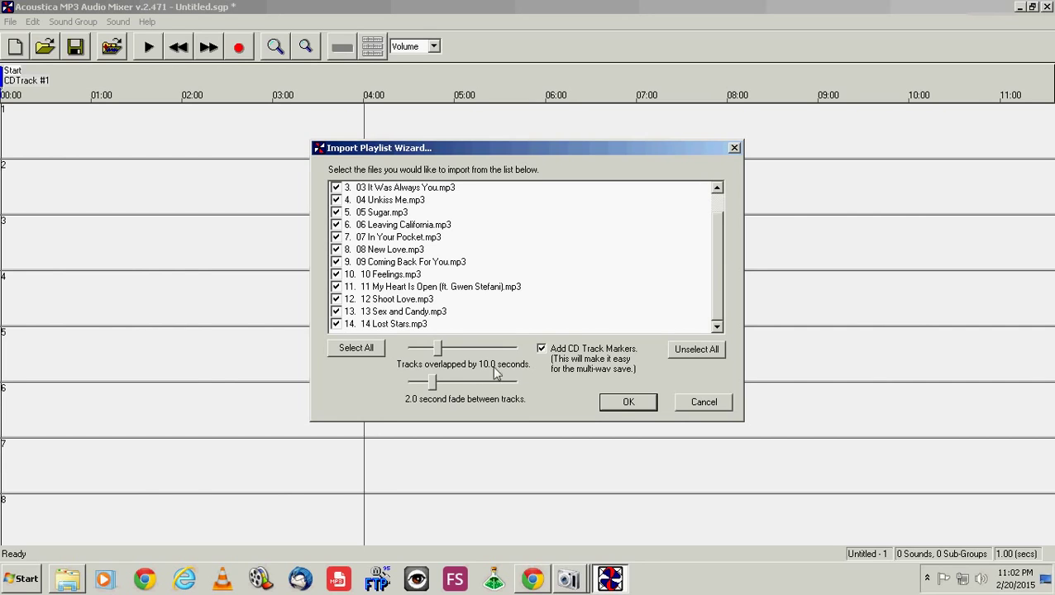
left_click(628, 402)
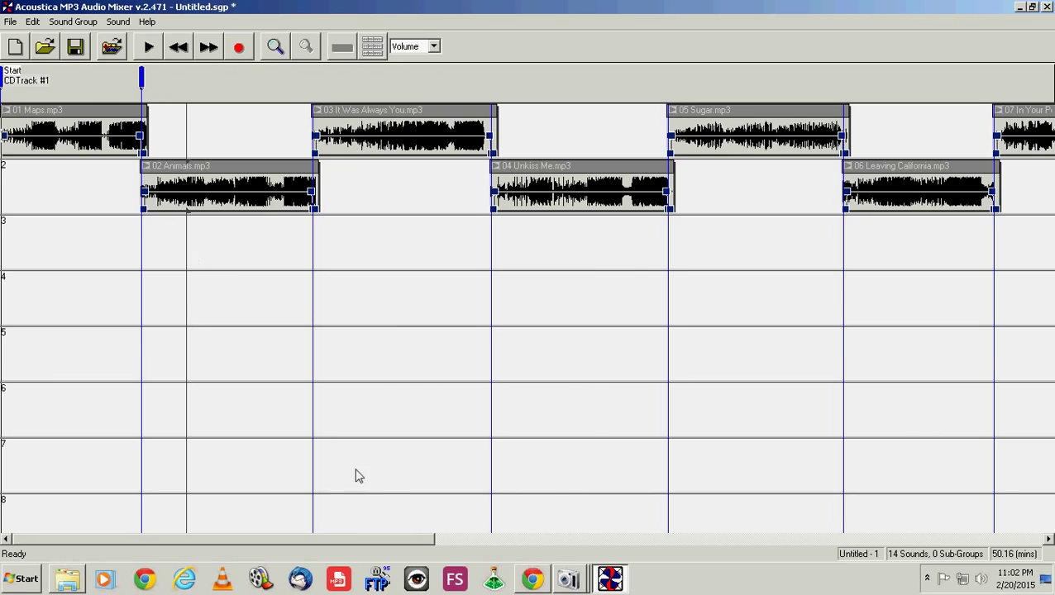
left_click_drag(382, 544, 238, 514)
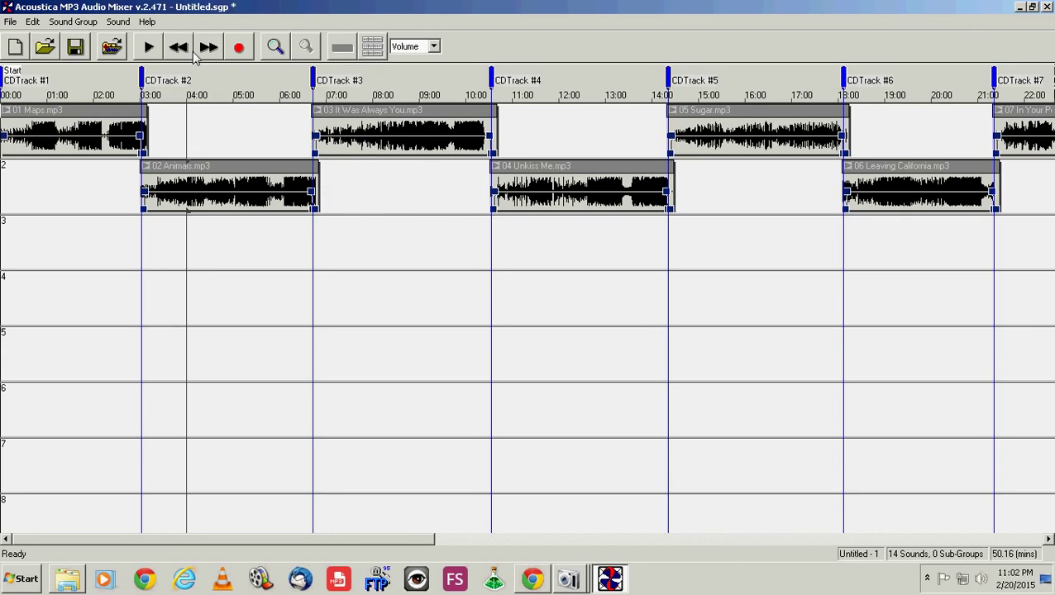
- Export the mix as Playlist MP3s in Free sounds, one file per CD track marker
left_click(10, 21)
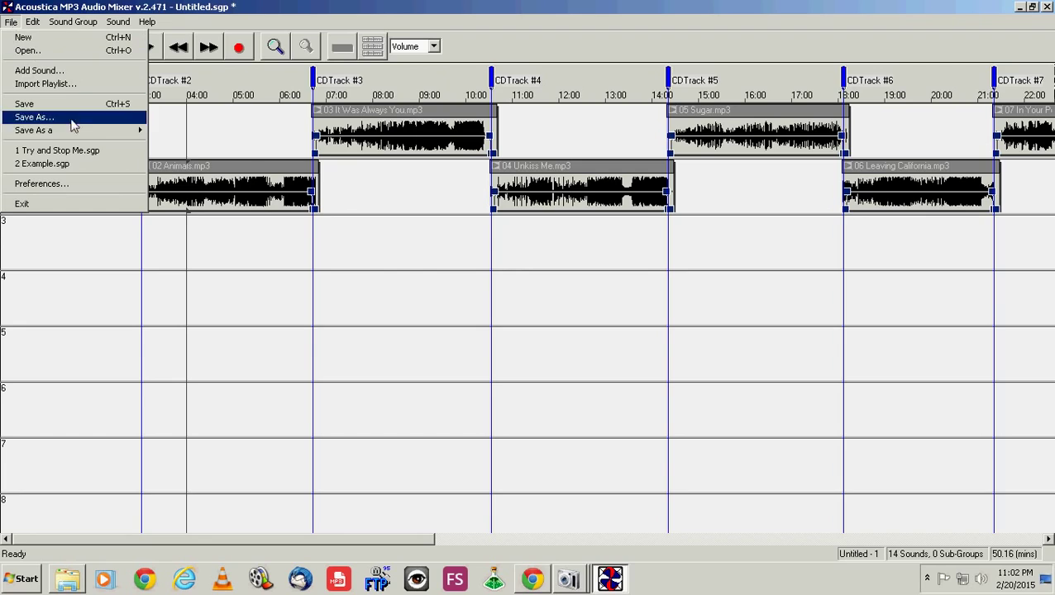
mouse_move(73, 133)
left_click(178, 144)
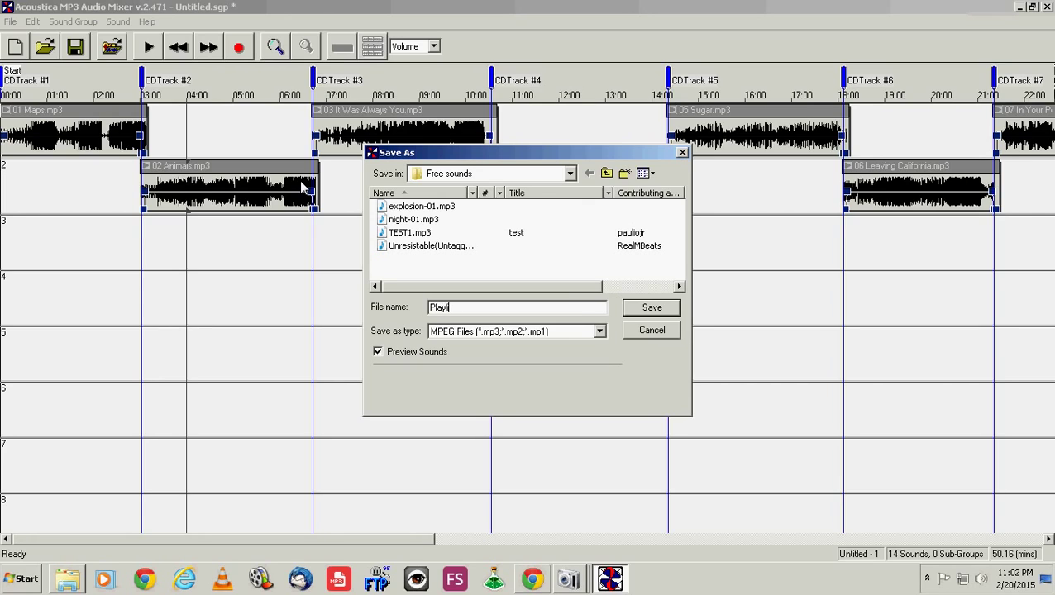
left_click(633, 309)
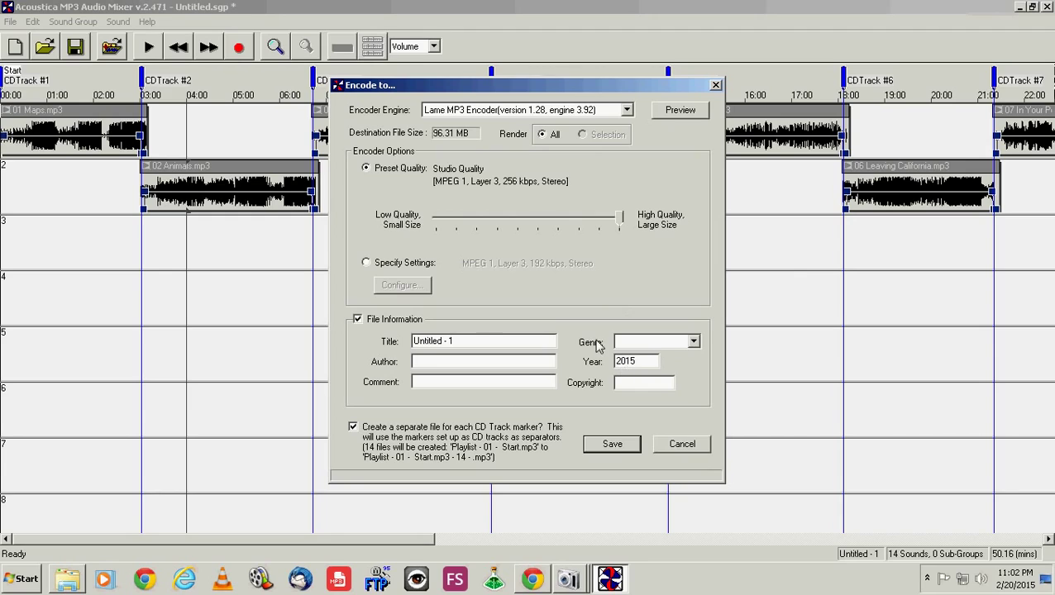
left_click(612, 445)
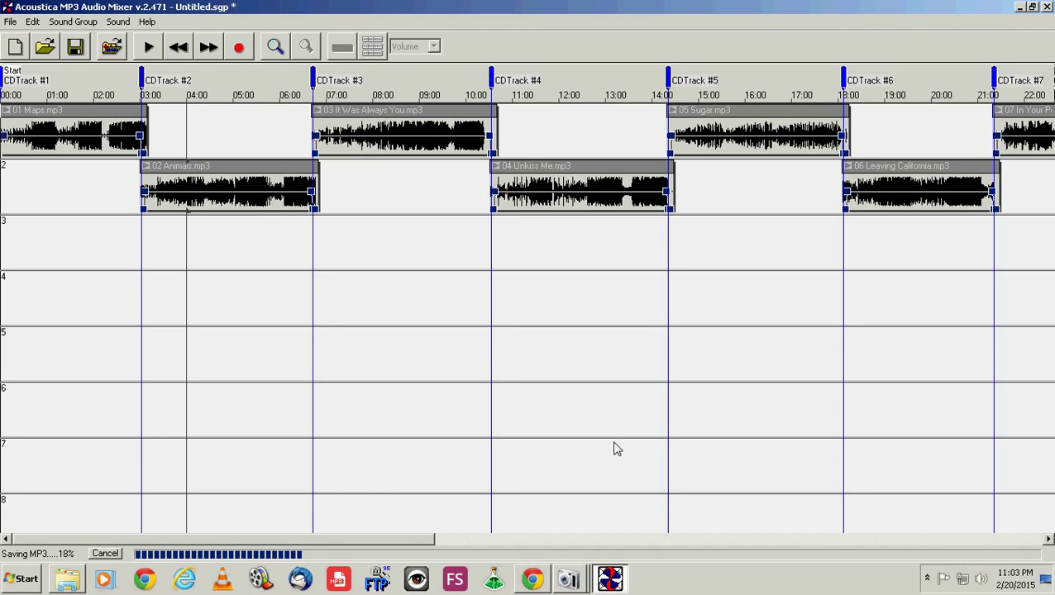
- Check the new Playlist 01–04 MP3 files in the Free sounds folder while encoding continues
left_click(1020, 8)
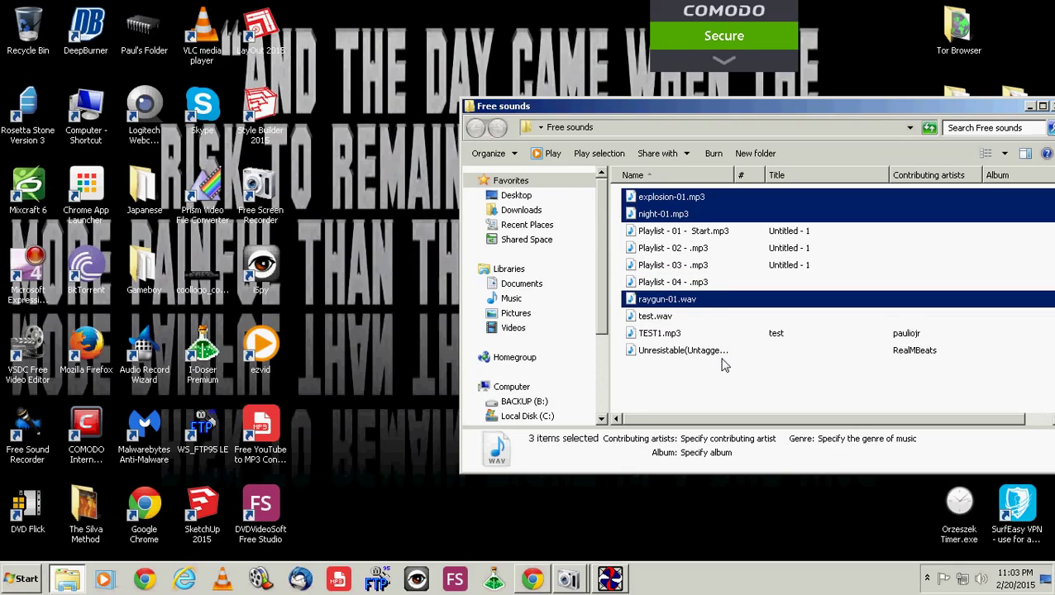
left_click(735, 381)
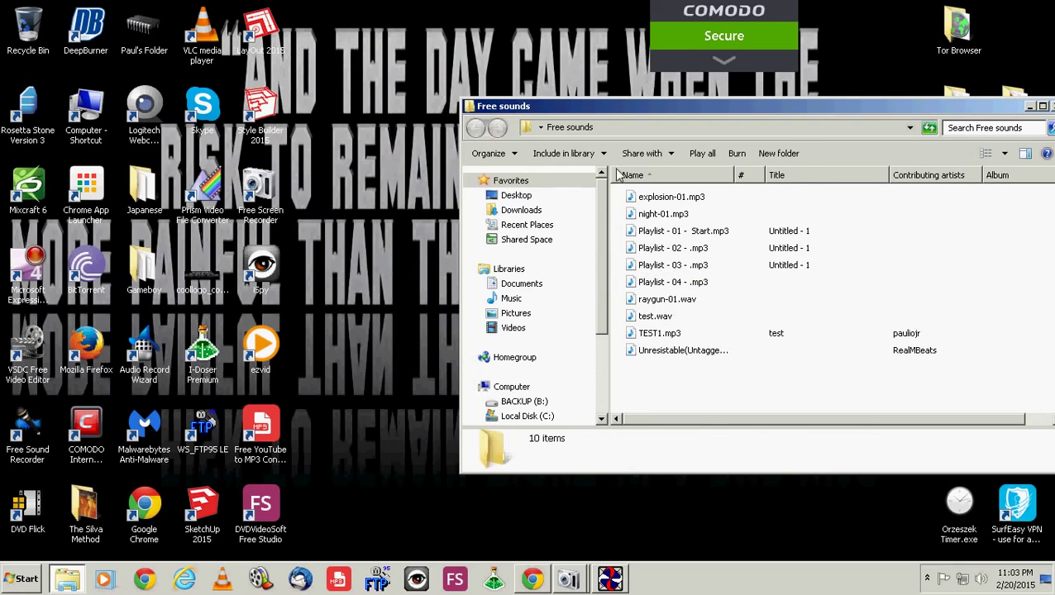
left_click(1031, 106)
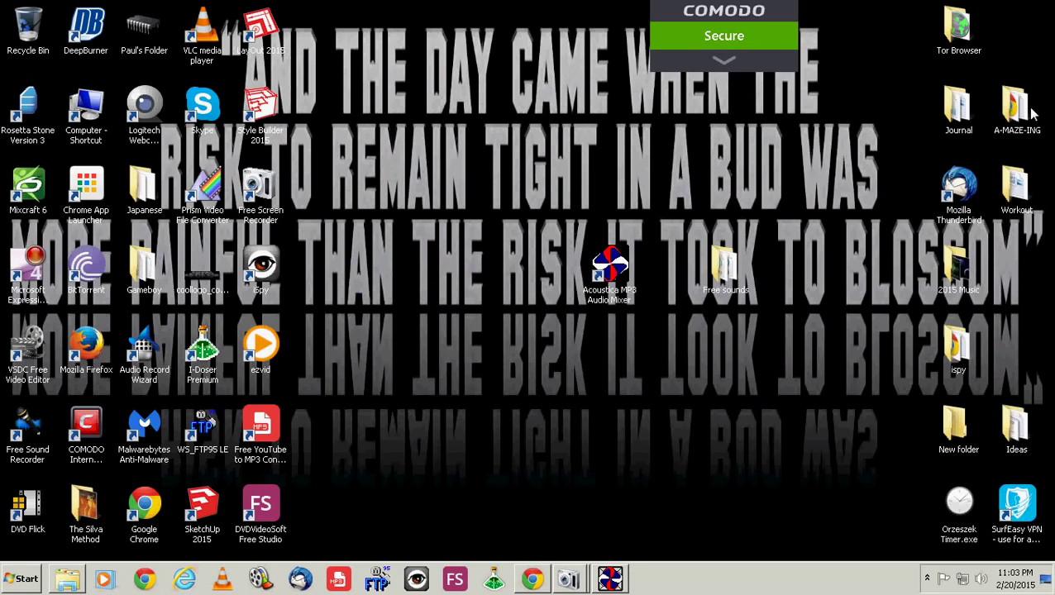
- Cancel the MP3 export at 28%, then dismiss the Record A Sound dialog without recording
left_click(609, 581)
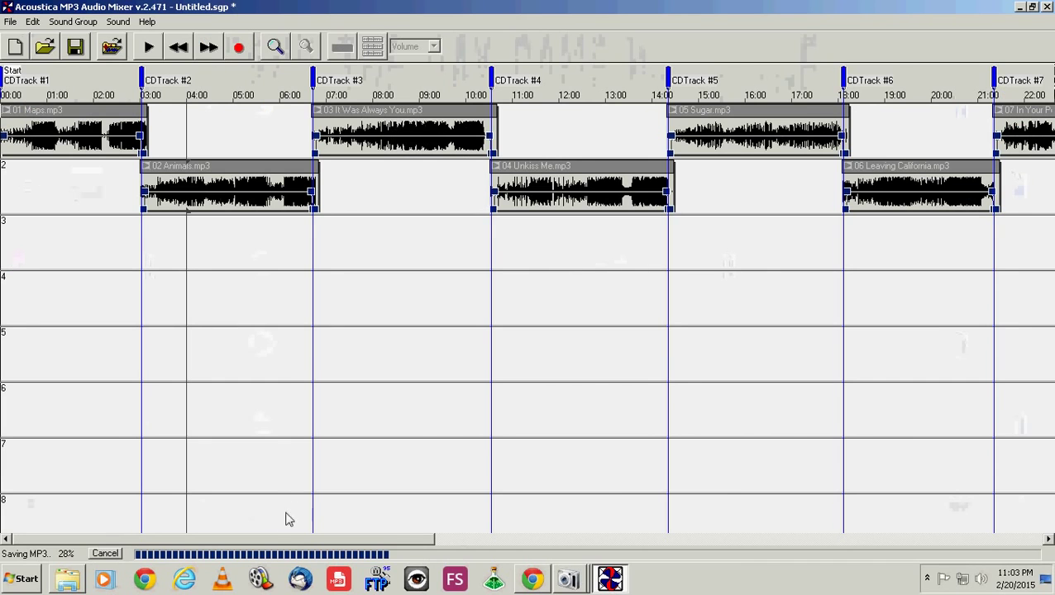
left_click(104, 554)
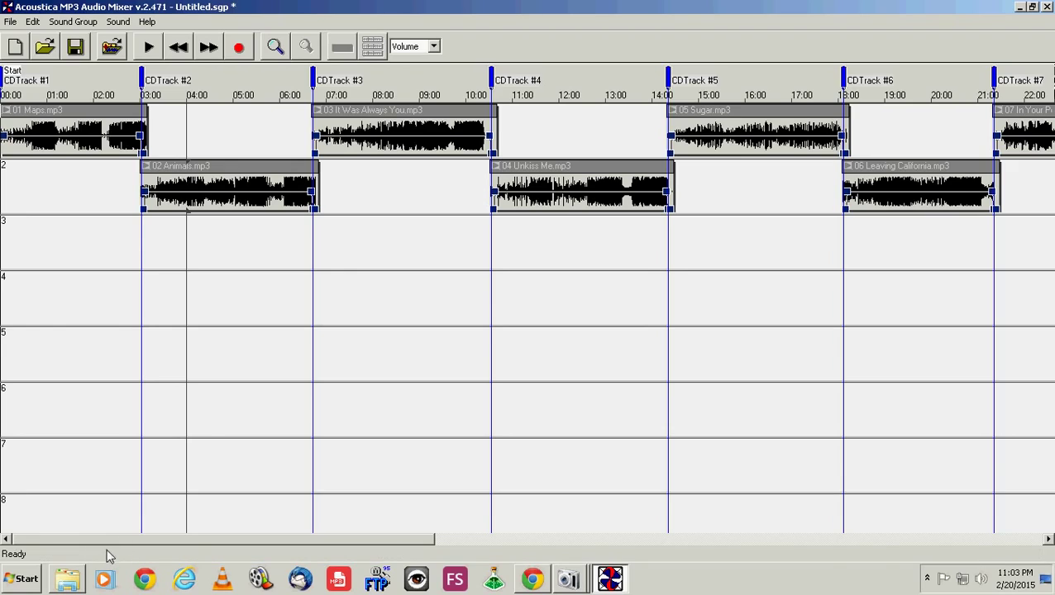
left_click(9, 22)
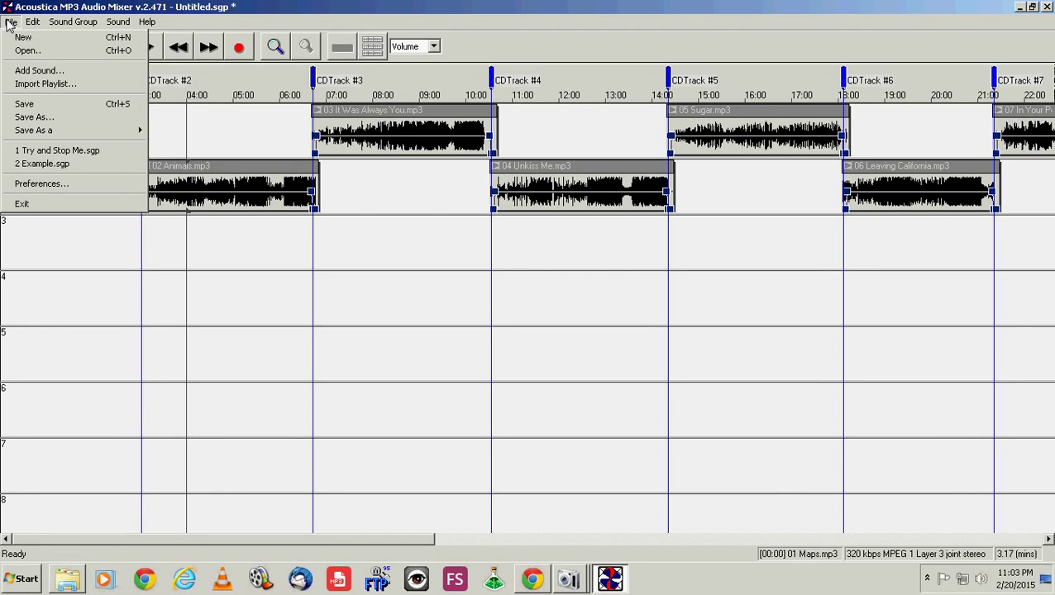
left_click(177, 282)
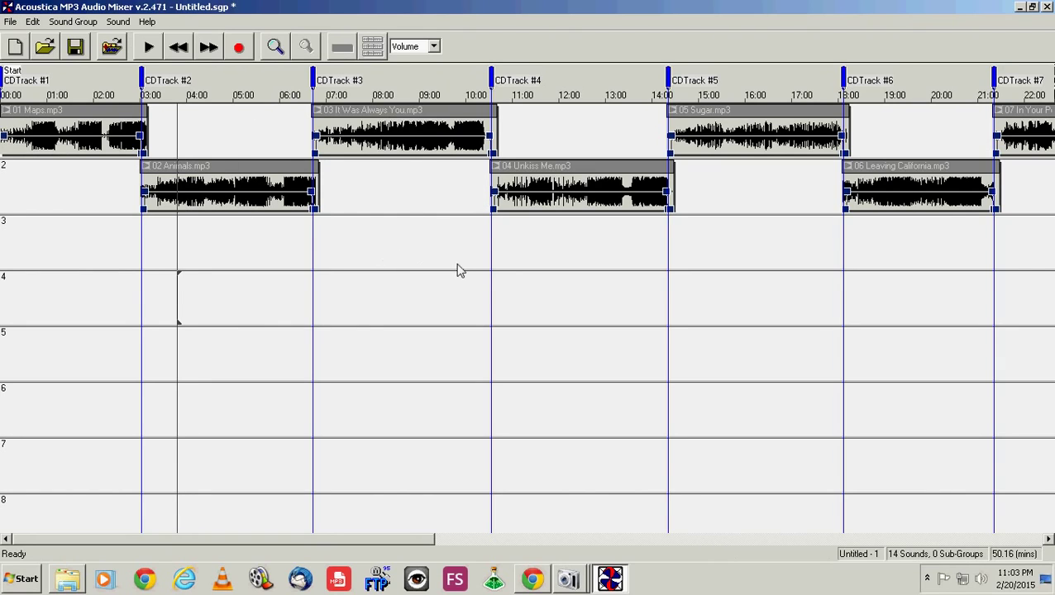
left_click(238, 48)
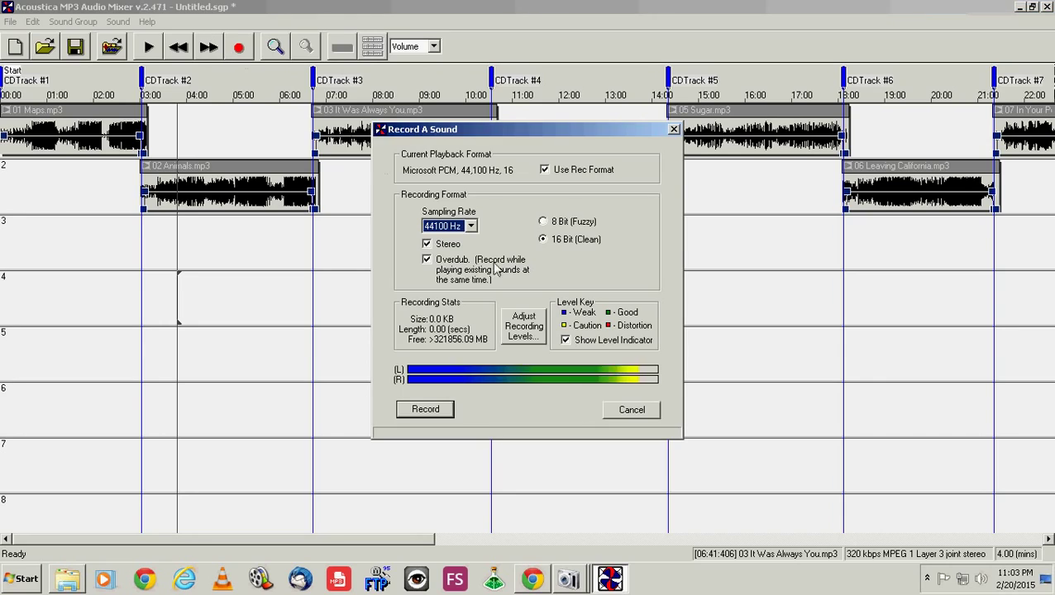
left_click(618, 410)
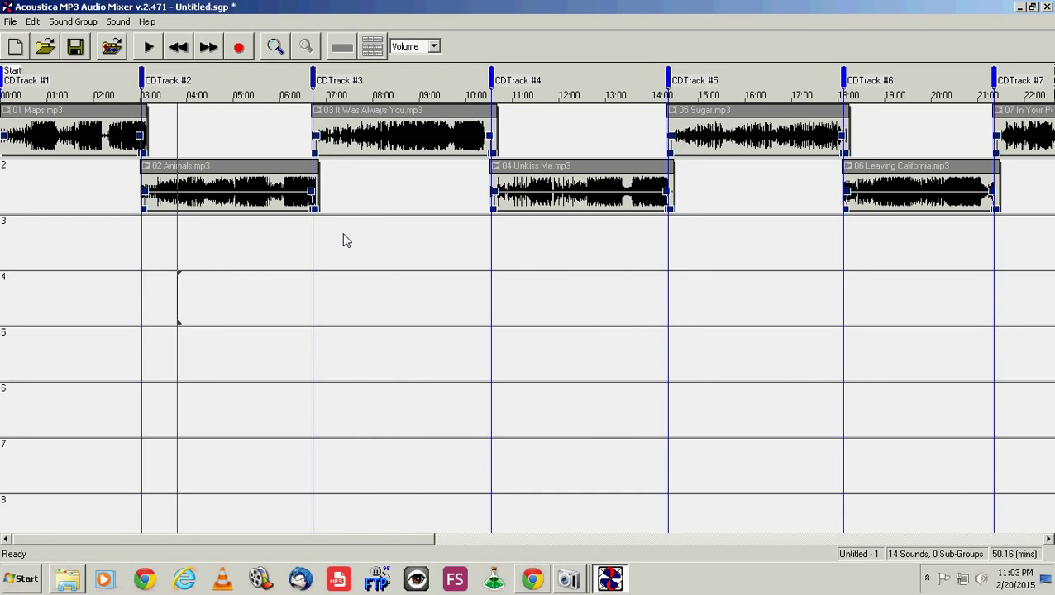
- Save the session as default.sgp in the Free sounds folder
left_click(11, 23)
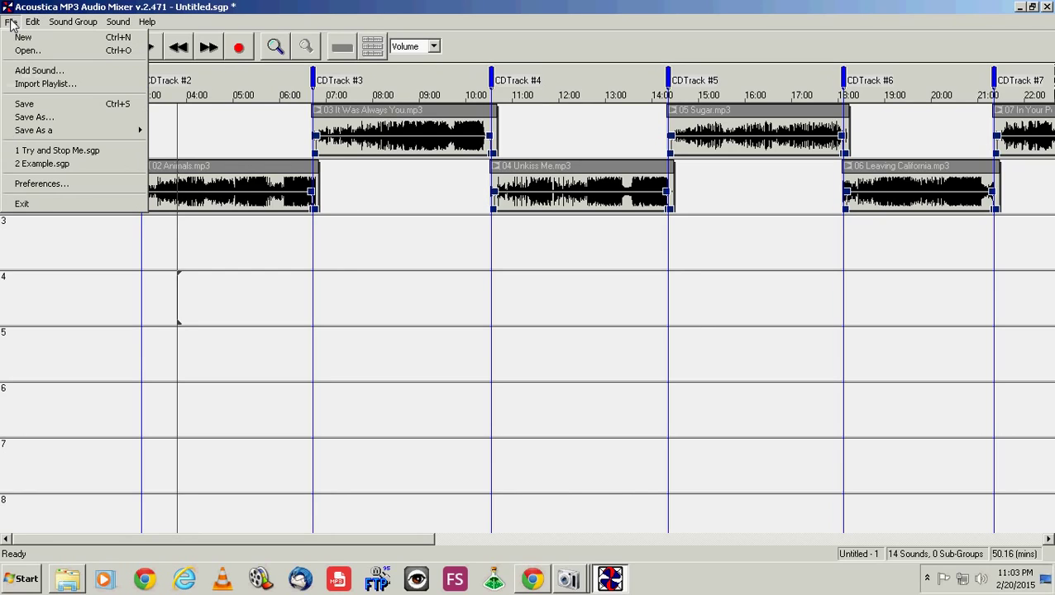
mouse_move(72, 135)
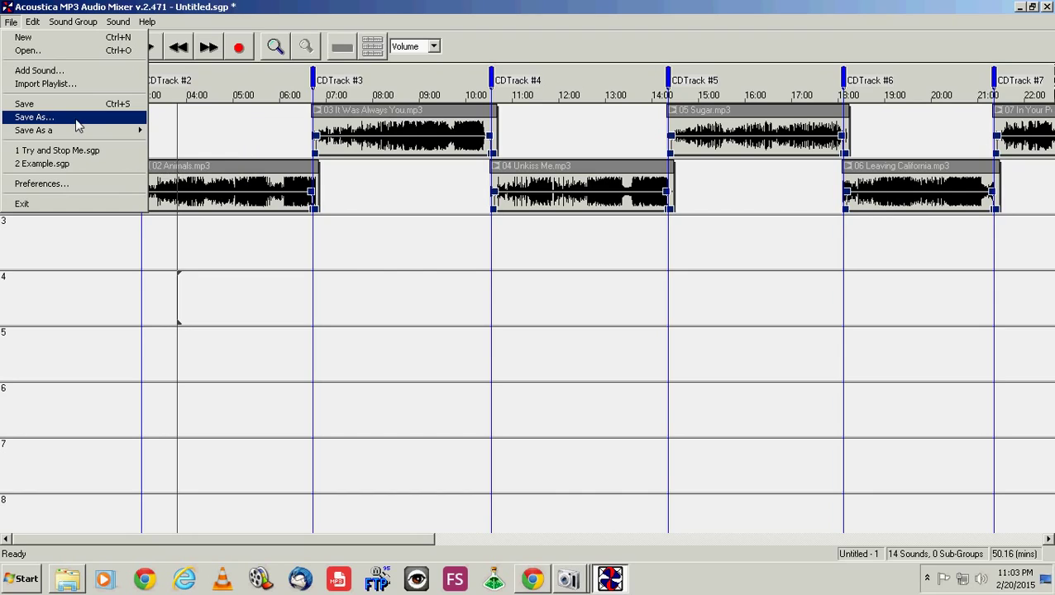
left_click(78, 120)
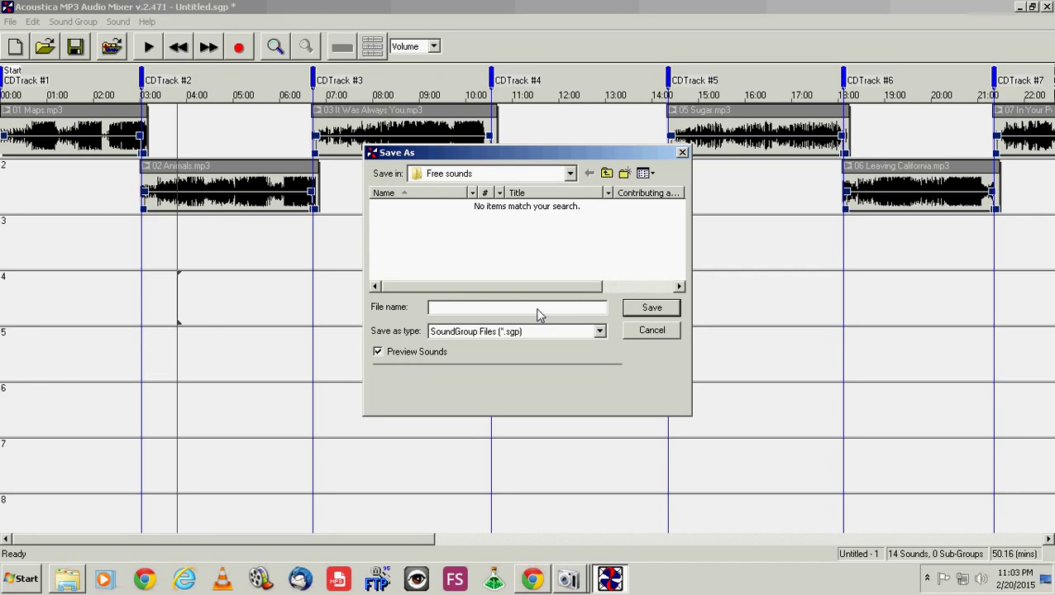
type("default")
key("Return")
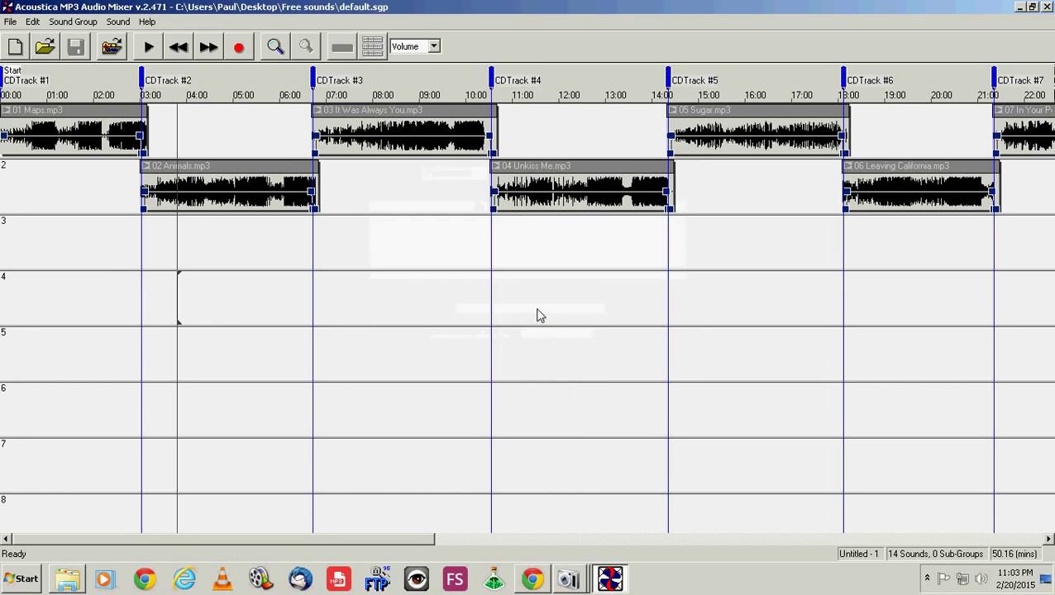
- Close the mixer and reopen default.sgp from the Free sounds desktop folder
left_click(1046, 7)
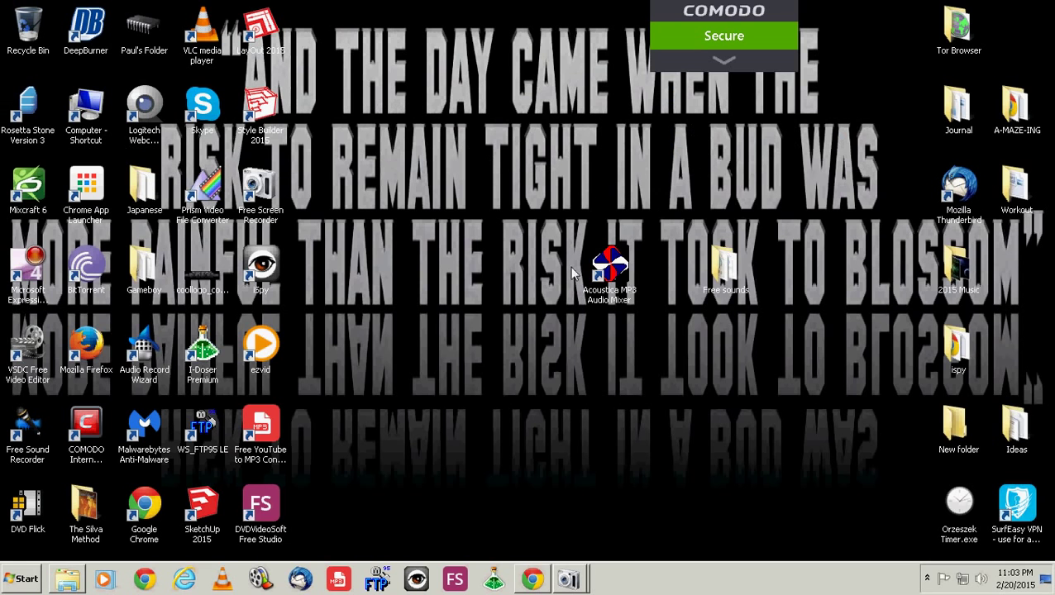
double_click(706, 276)
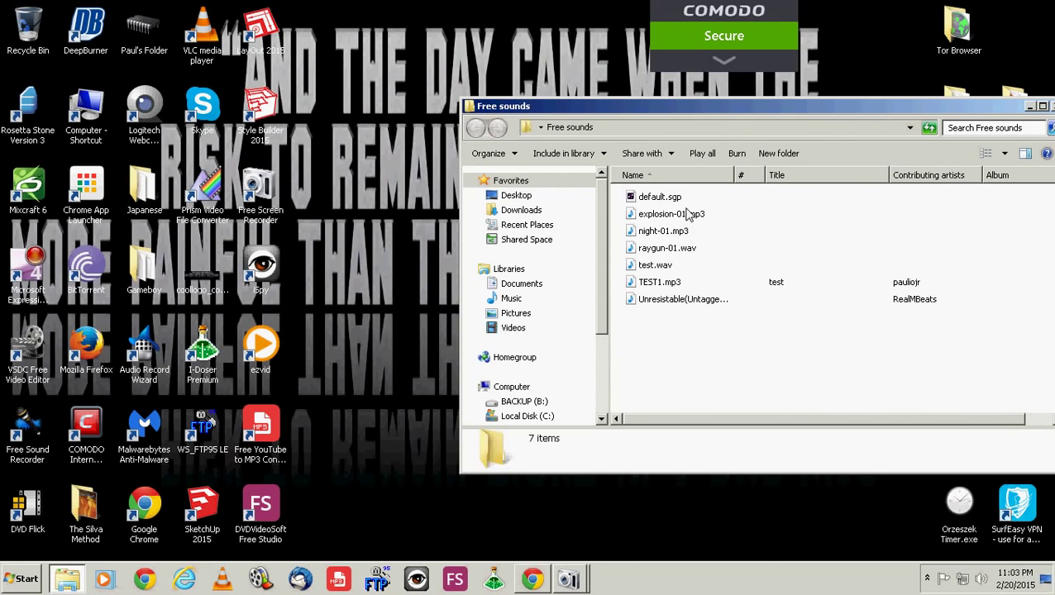
double_click(655, 196)
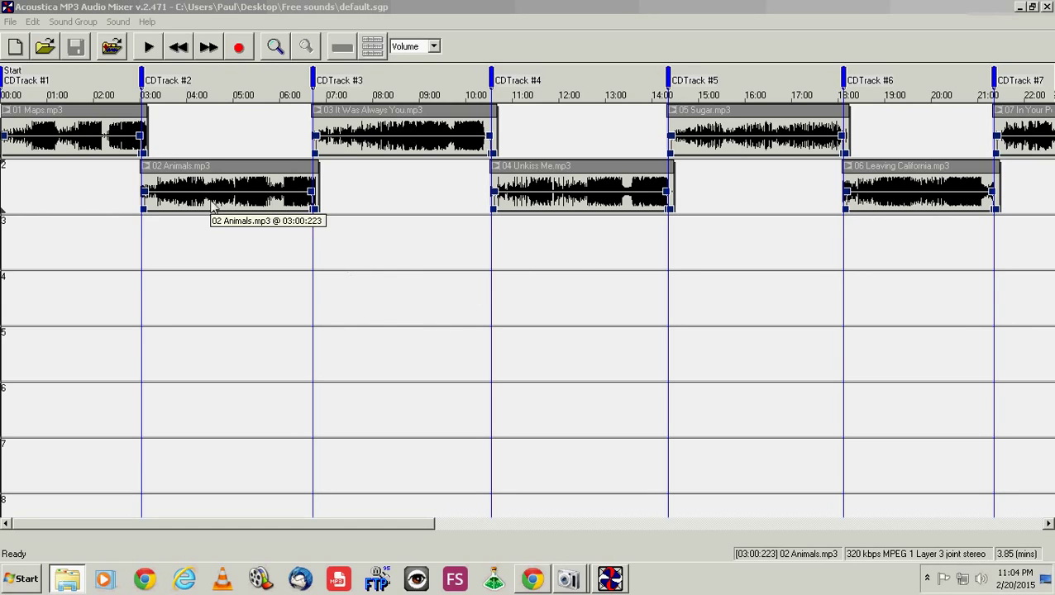
left_click(34, 22)
mouse_move(57, 26)
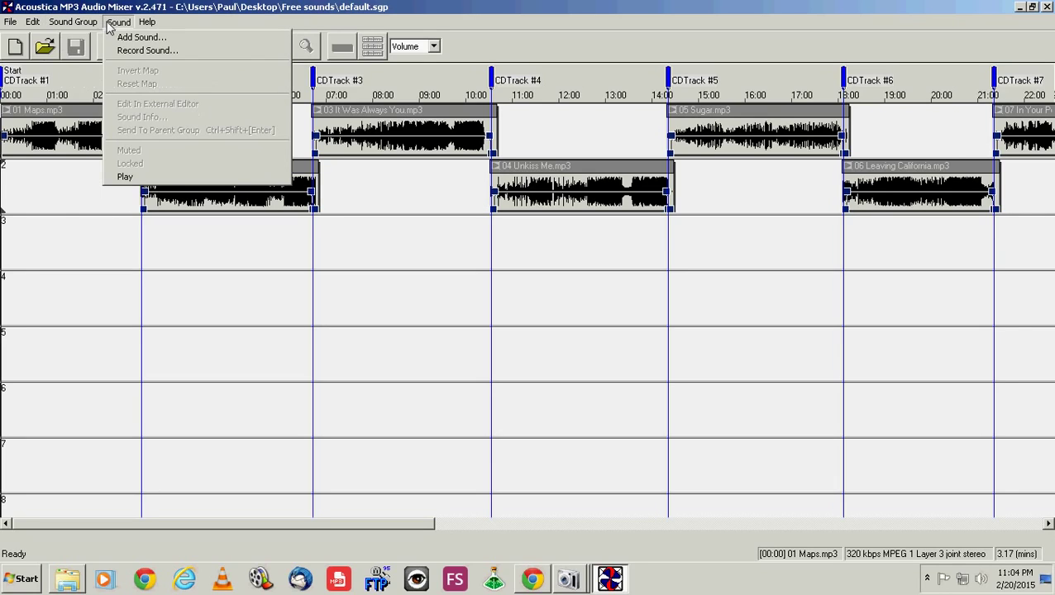
mouse_move(153, 29)
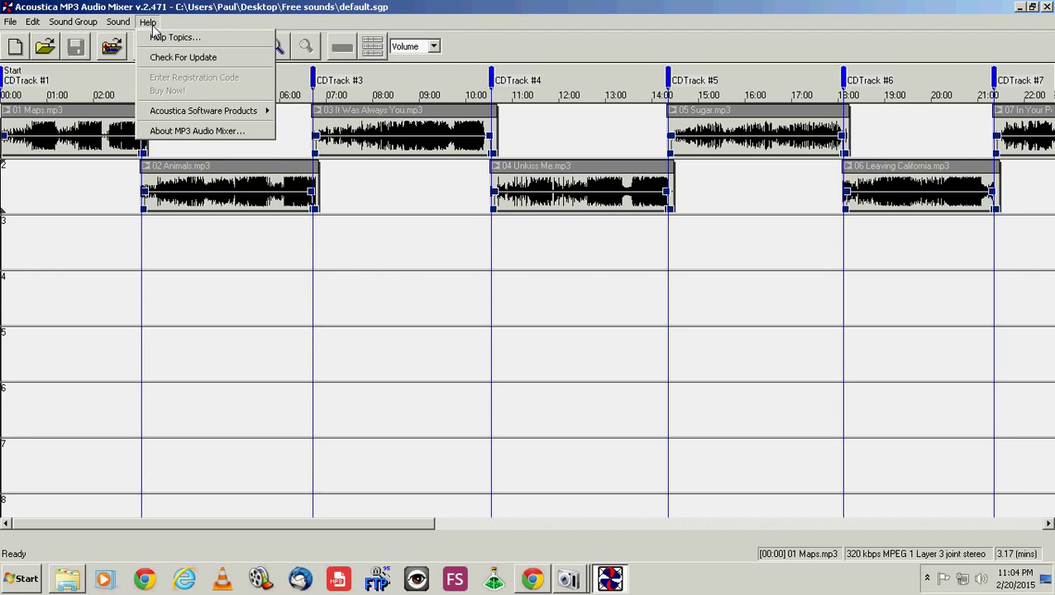
mouse_move(17, 26)
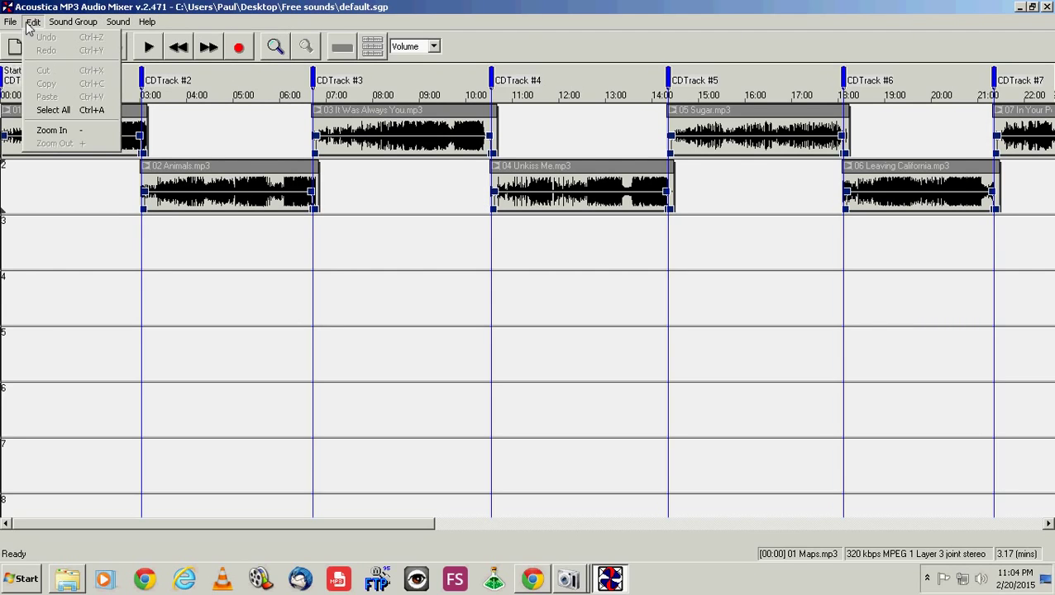
left_click(52, 7)
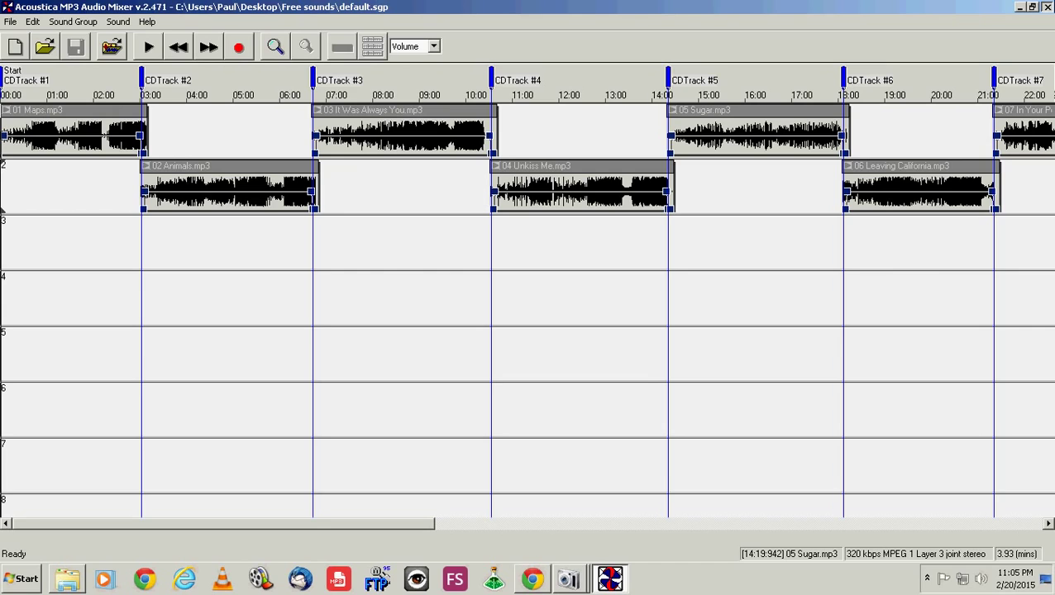
- Close the Acoustica mixer and the Free sounds Explorer window, leaving only the desktop
key("alt+F4")
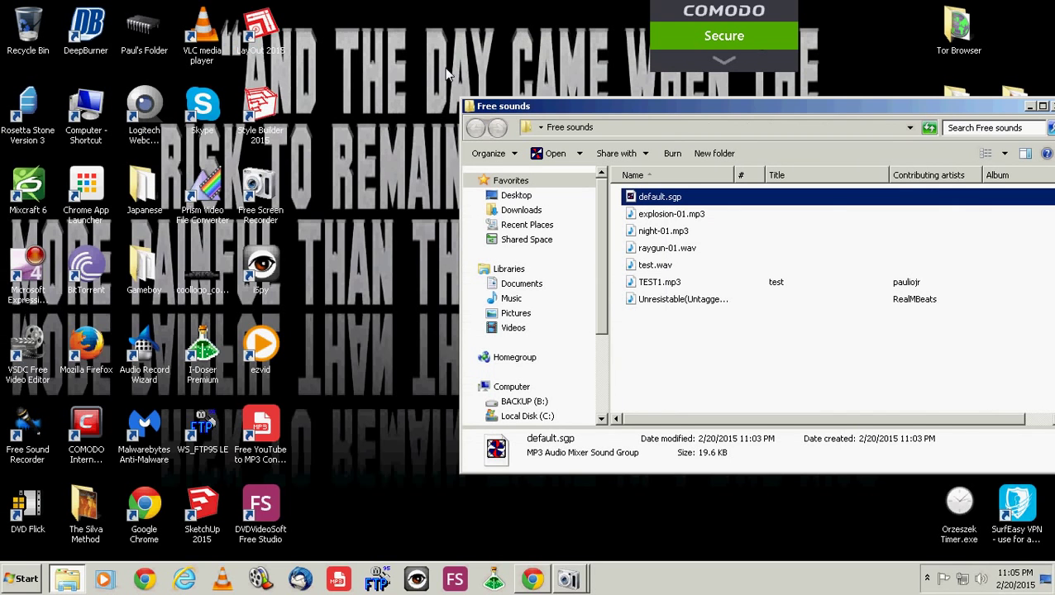
double_click(468, 109)
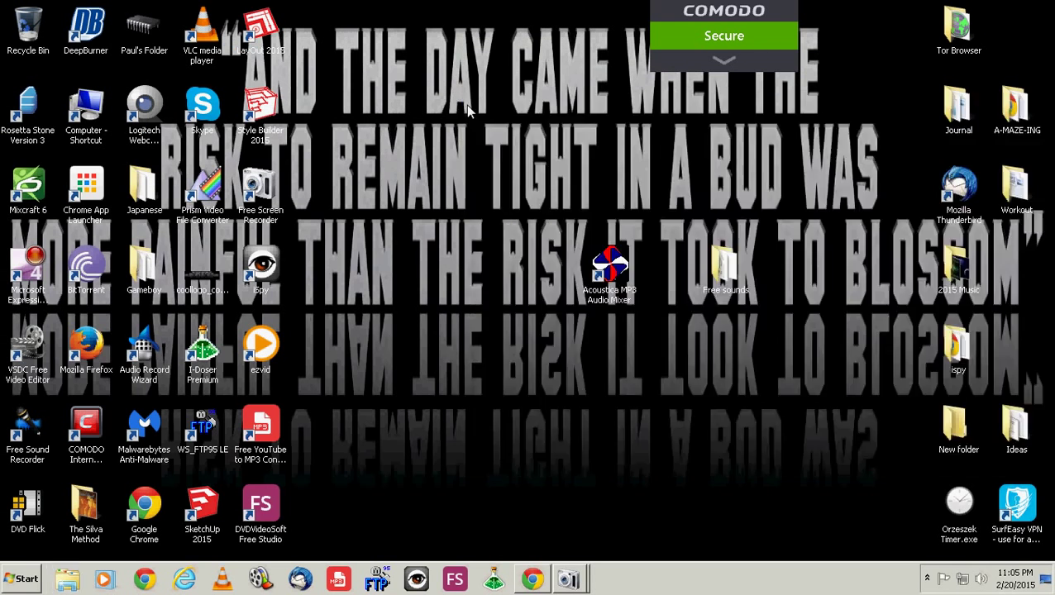